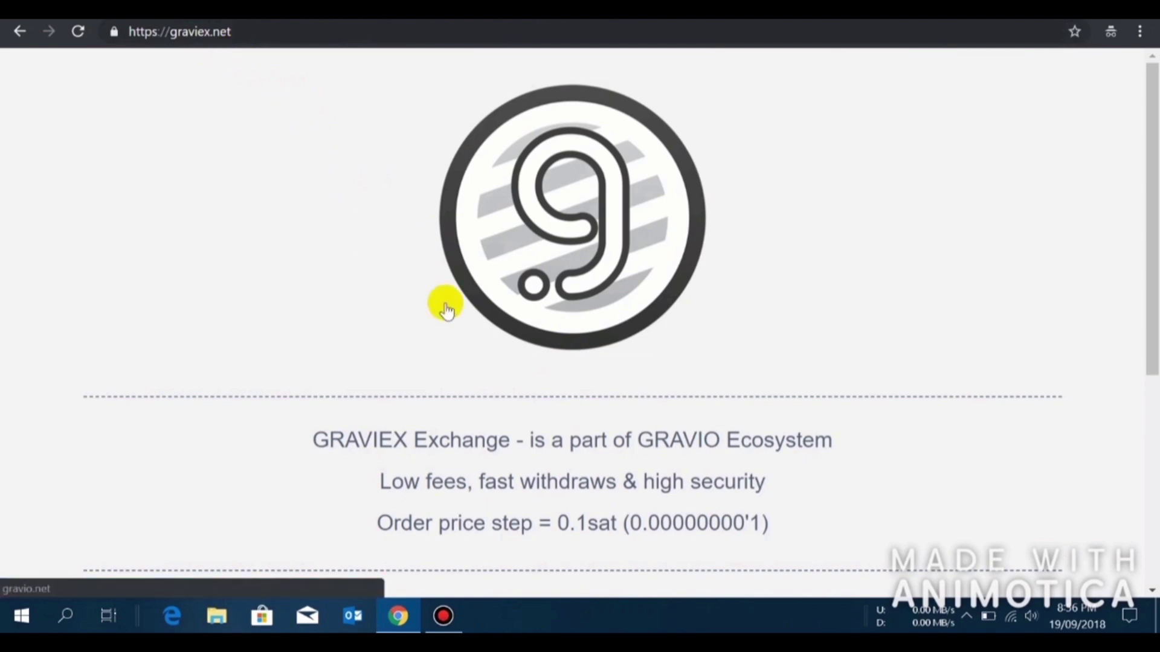
- Open the Create Account form and autofill the saved e-mail and password
{"action": "scroll", "coordinate": [446, 311], "scroll_direction": "down", "scroll_amount": 3}
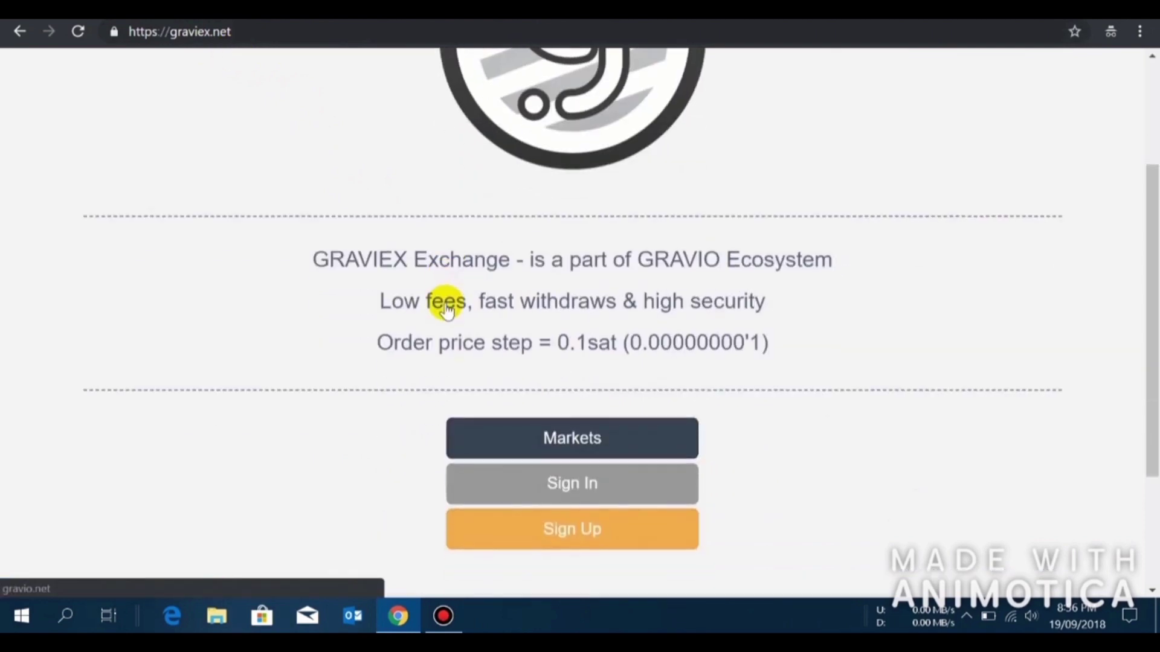
{"action": "left_click", "coordinate": [616, 547]}
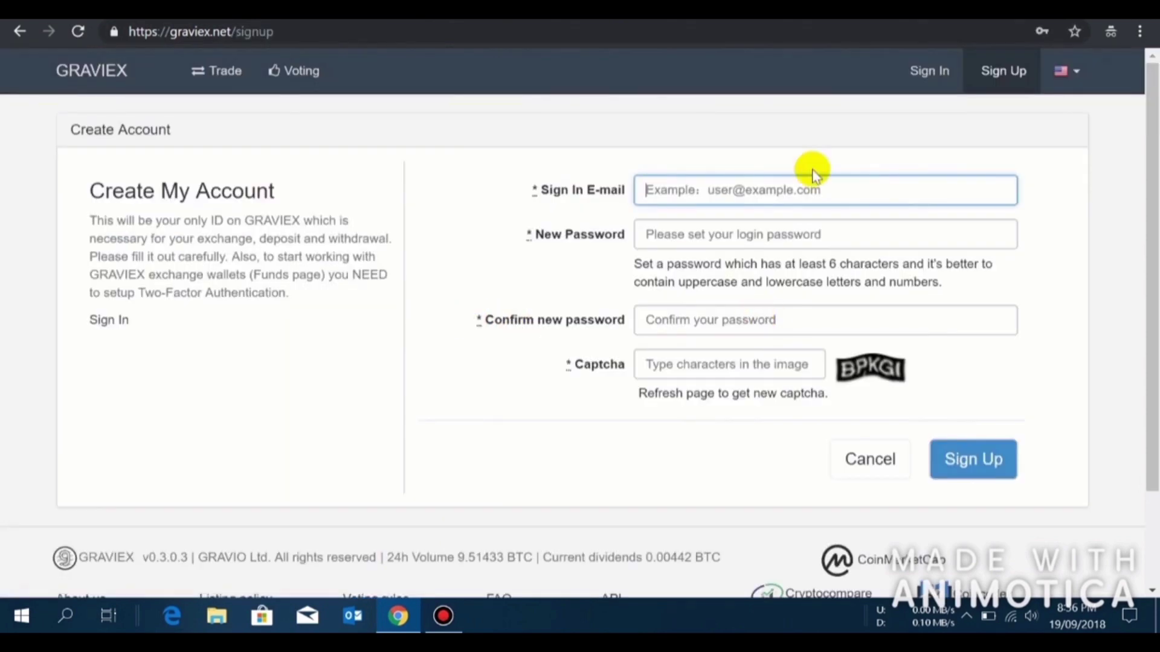
{"action": "left_click", "coordinate": [796, 230]}
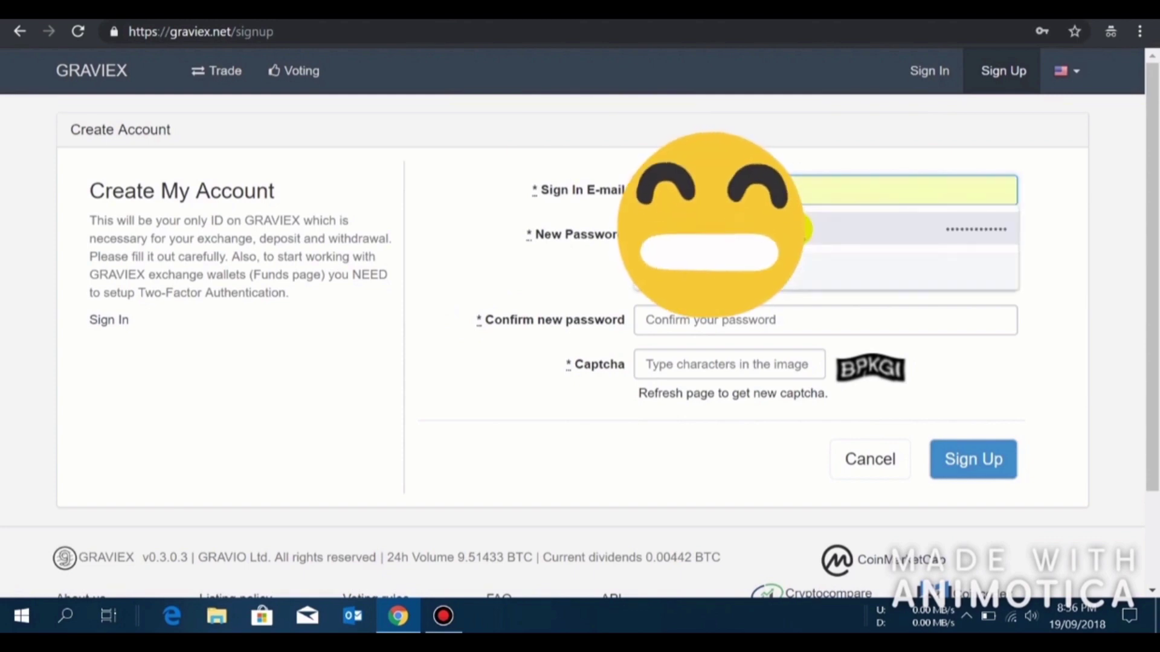
{"action": "left_click", "coordinate": [807, 230]}
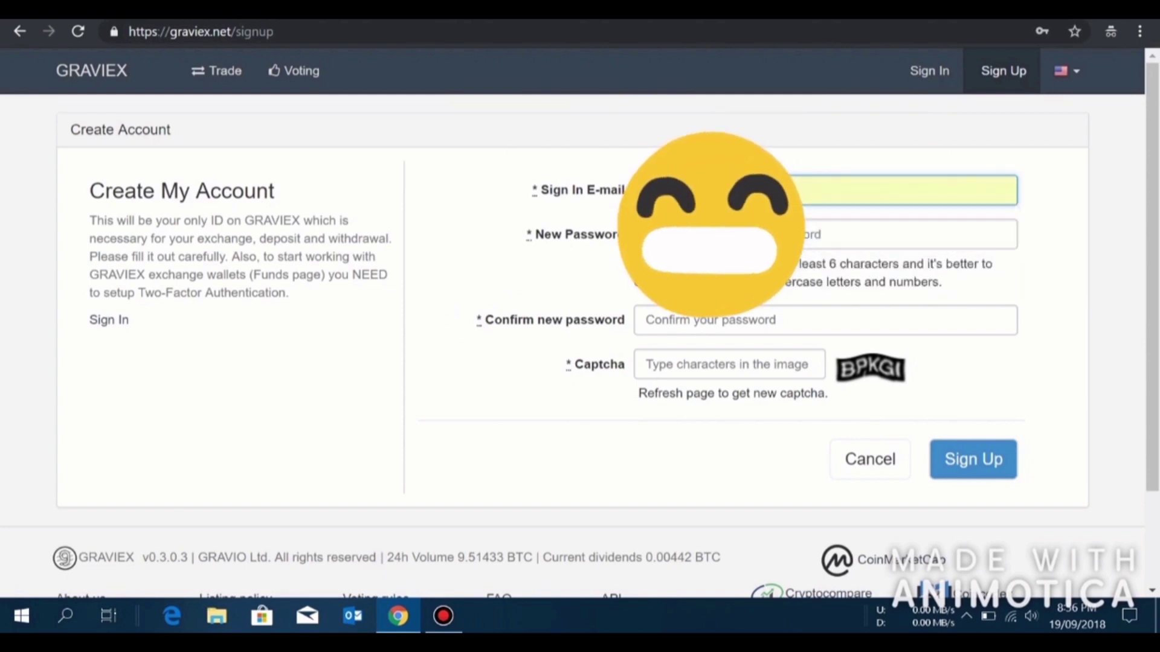
{"action": "left_click", "coordinate": [809, 234]}
{"action": "type", "text": "a"}
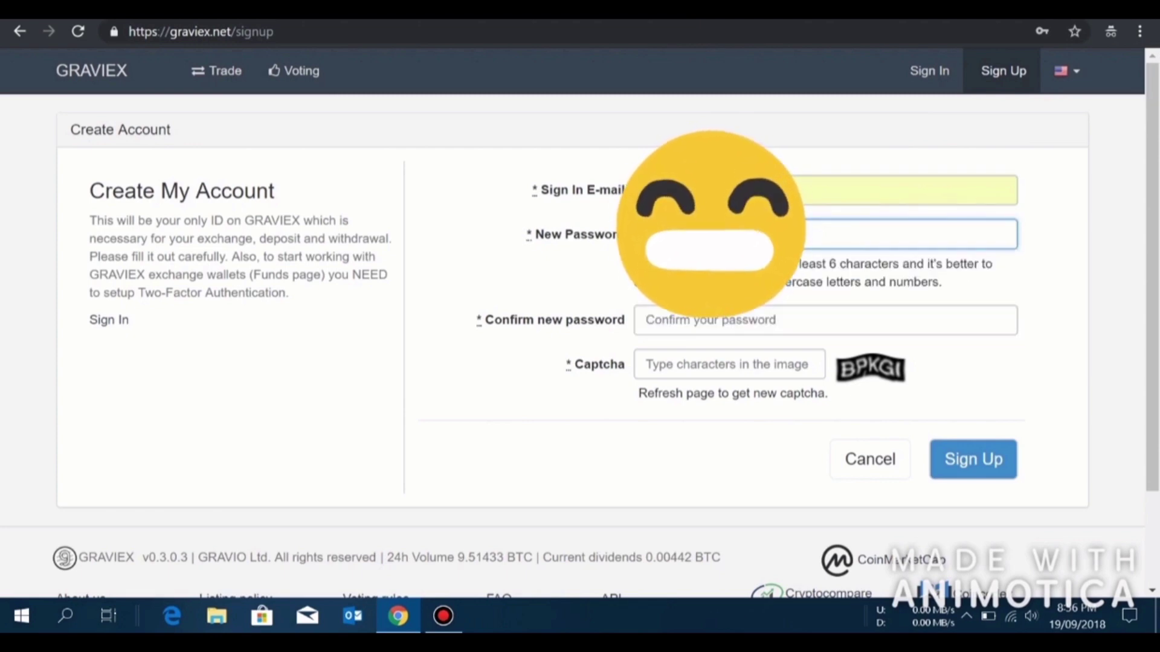
- Retype the password in Confirm, enter the captcha characters and submit the sign-up
{"action": "left_click", "coordinate": [824, 321]}
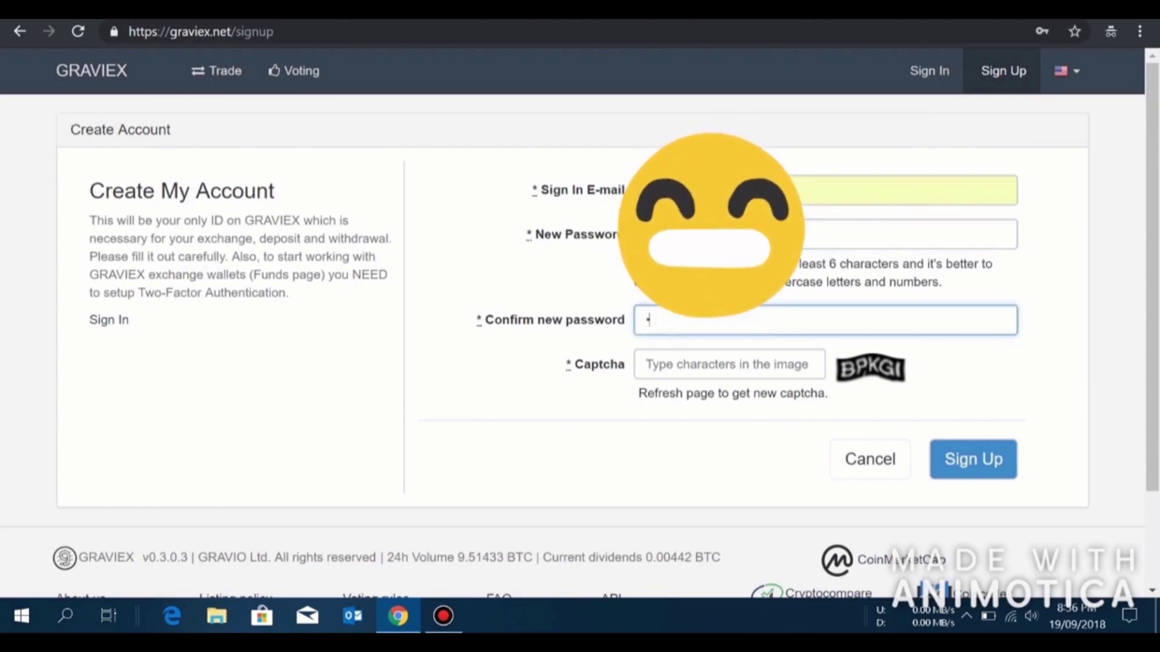
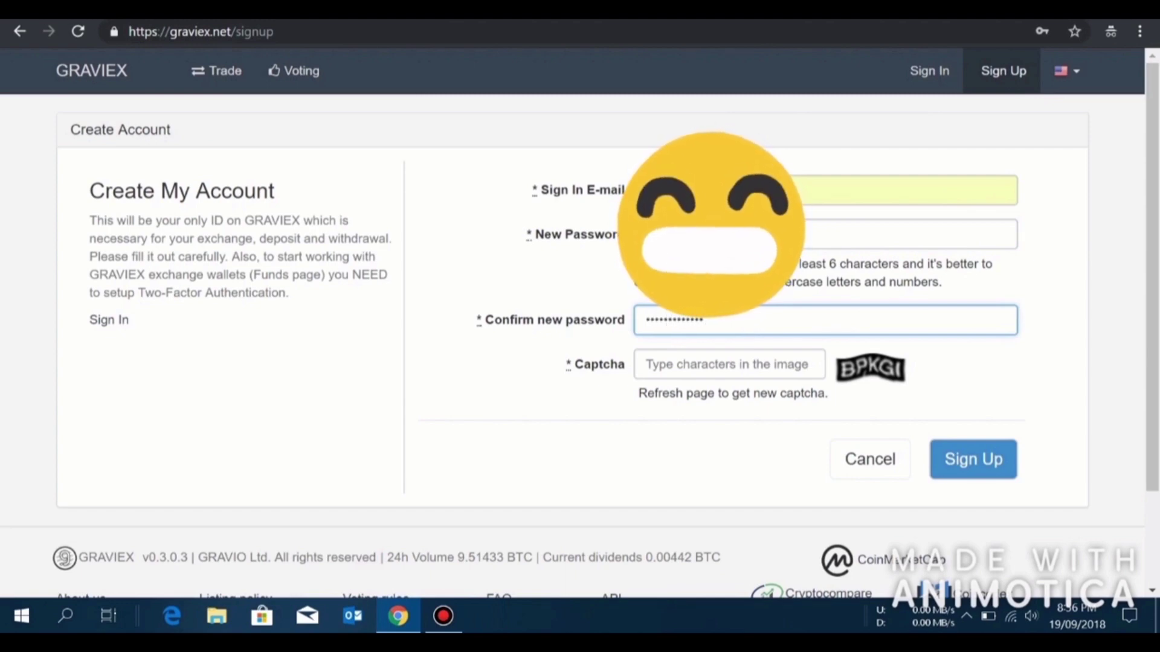
{"action": "left_click", "coordinate": [653, 363]}
{"action": "type", "text": "B"}
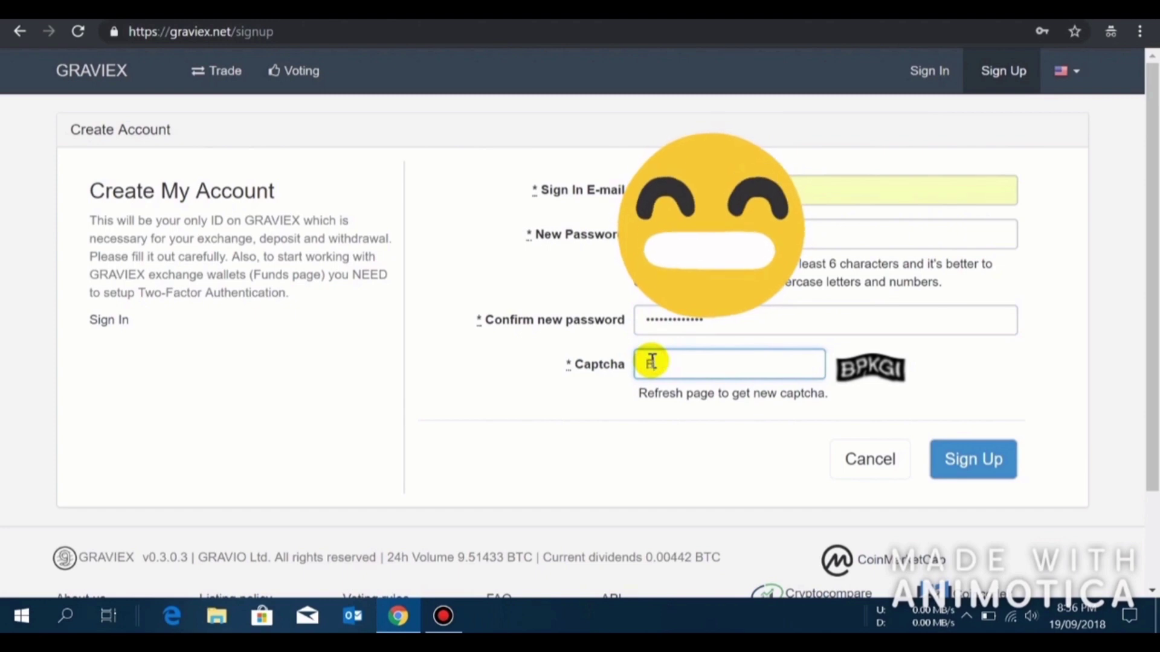
{"action": "type", "text": "PKGI"}
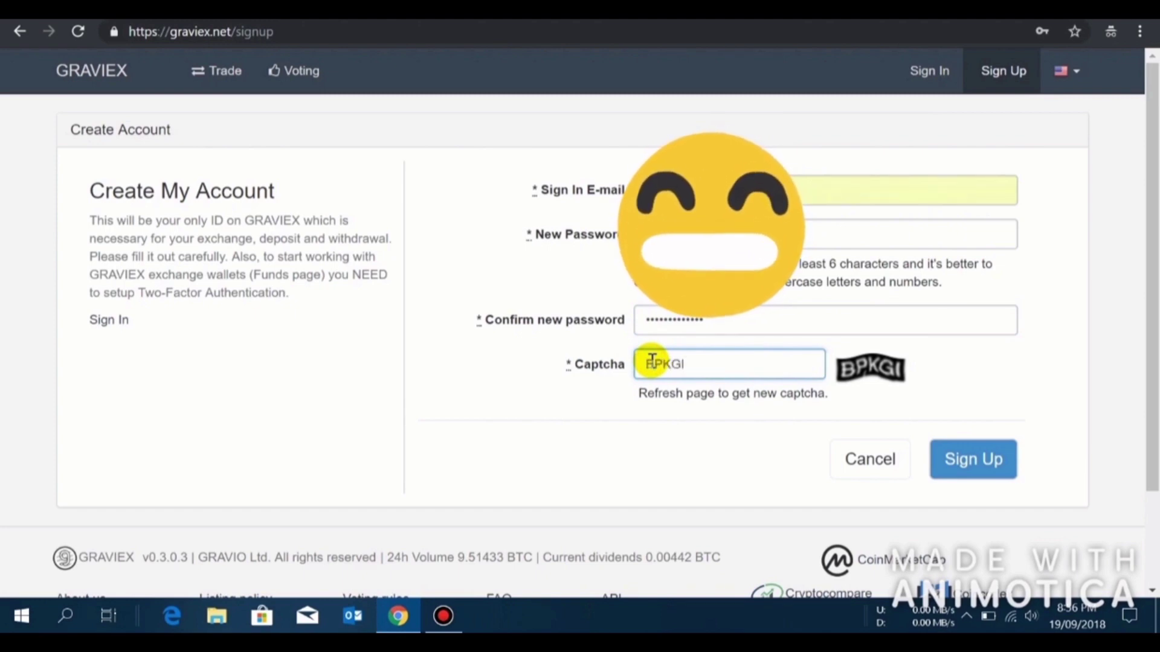
{"action": "key", "text": "Return"}
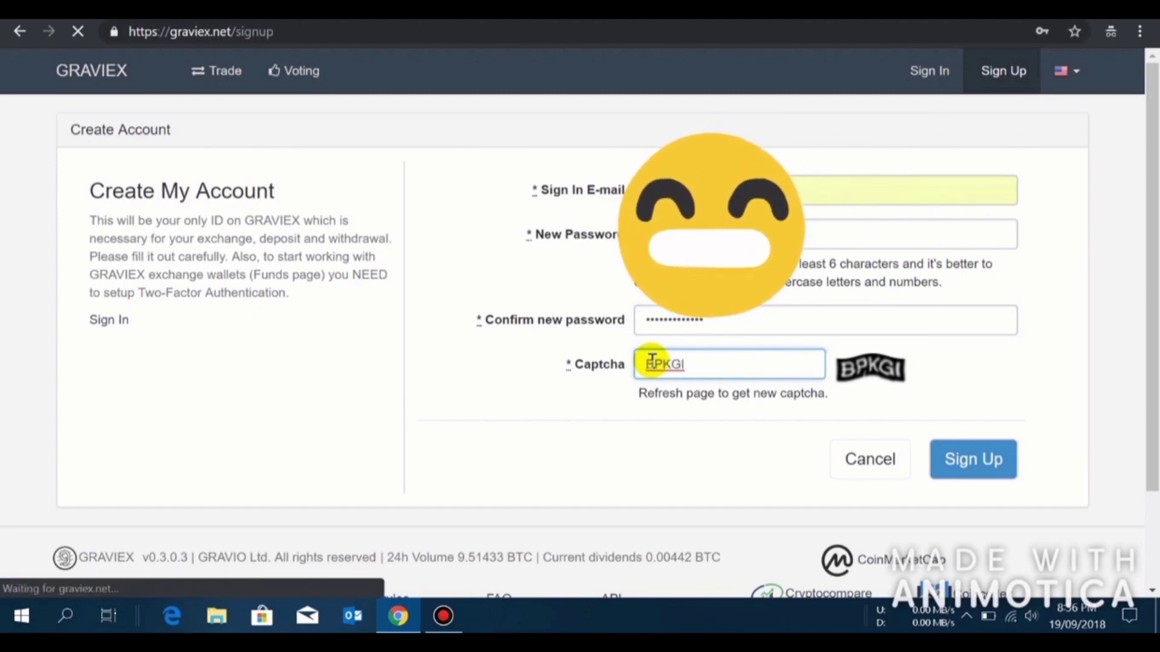
- Create the account and highlight the E-mail verification and Two-Factor Authentication headings on Settings
{"action": "left_click", "coordinate": [946, 465]}
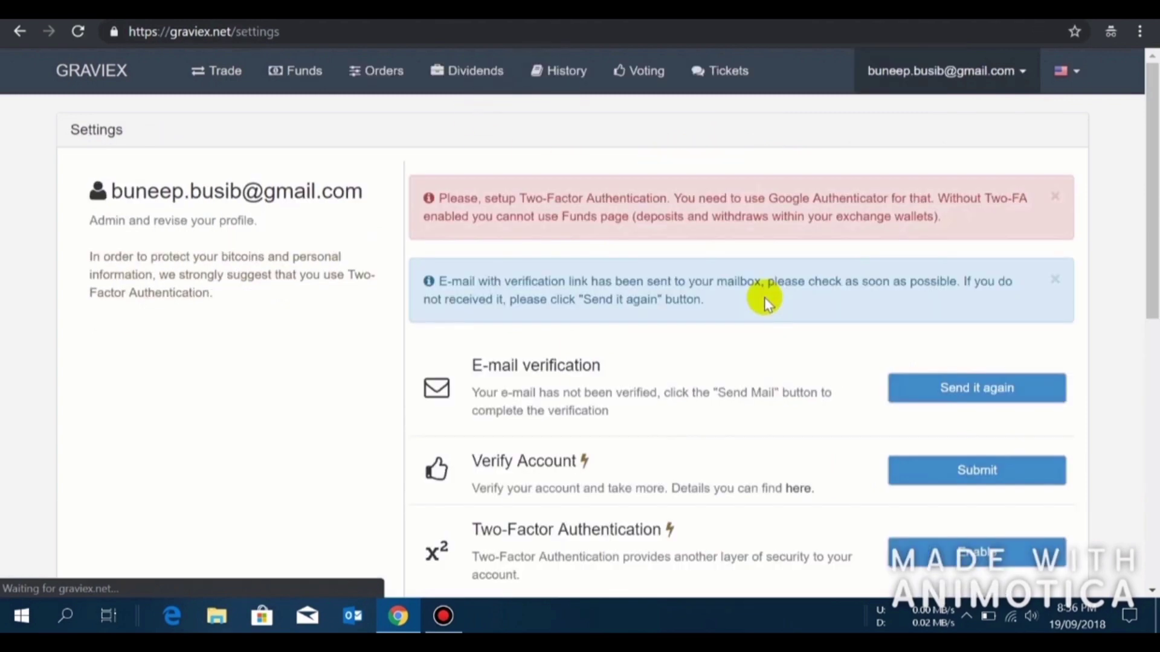
{"action": "scroll", "coordinate": [758, 417], "scroll_direction": "down", "scroll_amount": 2}
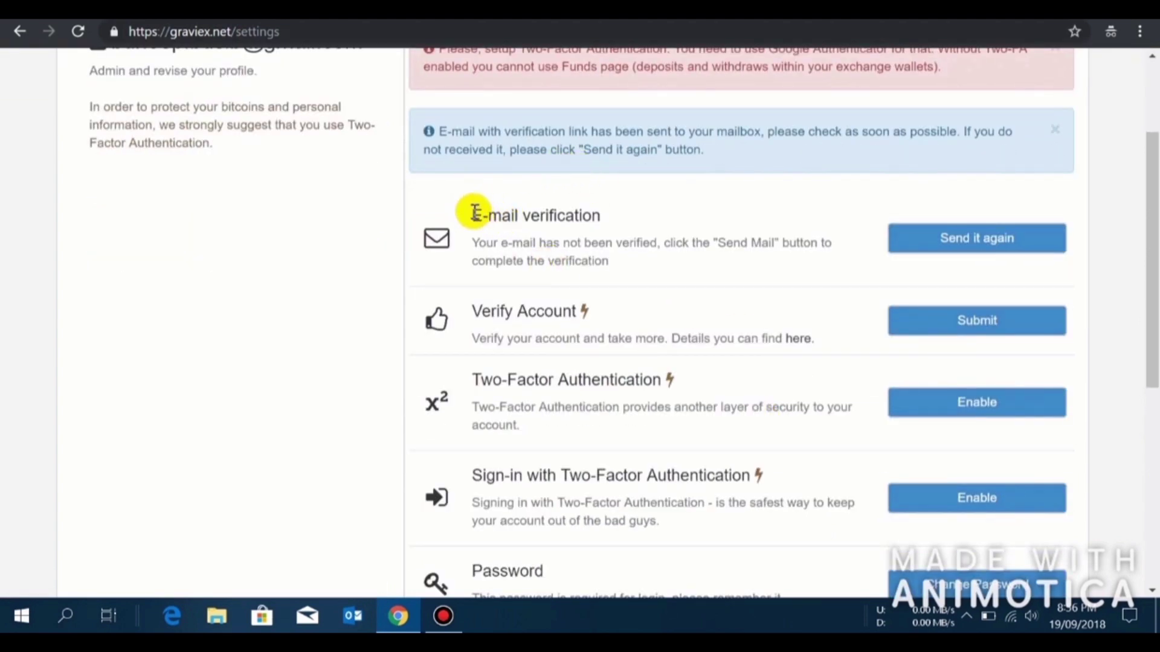
{"action": "left_click_drag", "start_coordinate": [473, 212], "coordinate": [624, 214]}
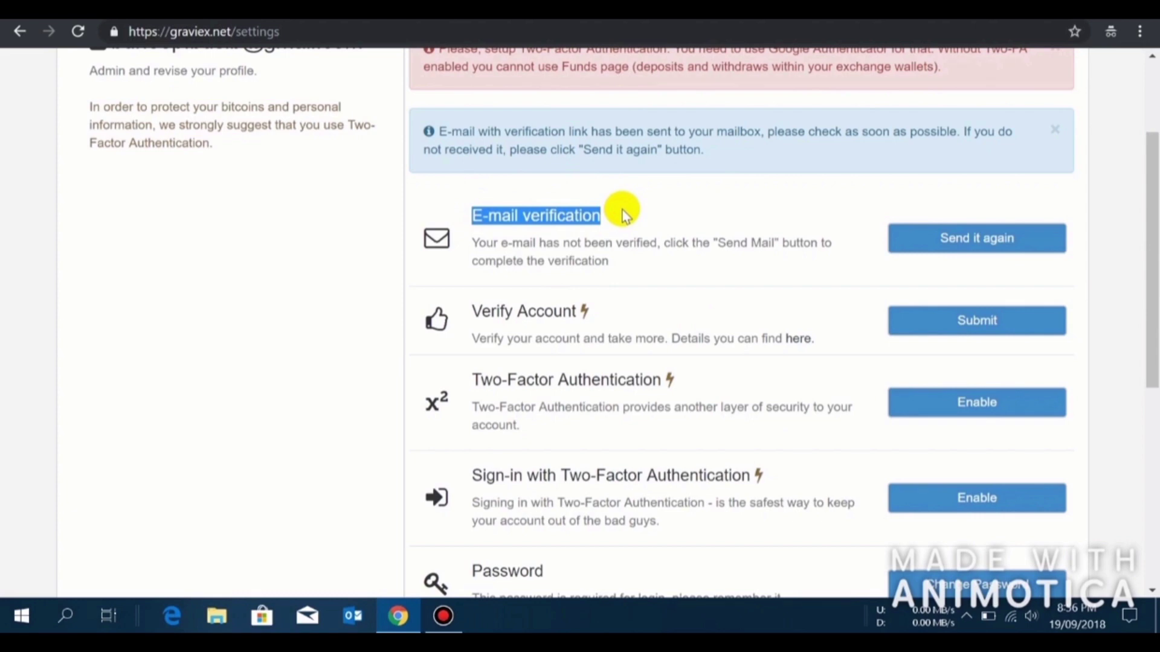
{"action": "scroll", "coordinate": [624, 215], "scroll_direction": "down", "scroll_amount": 1}
{"action": "left_click", "coordinate": [468, 337]}
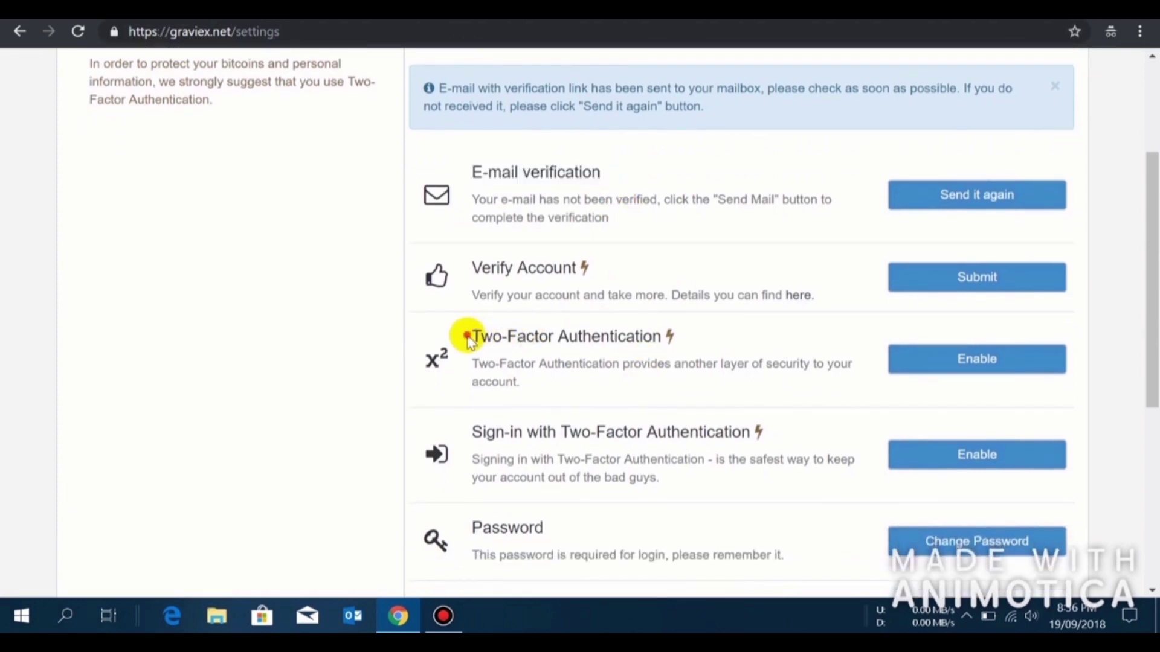
{"action": "left_click_drag", "start_coordinate": [468, 337], "coordinate": [670, 331]}
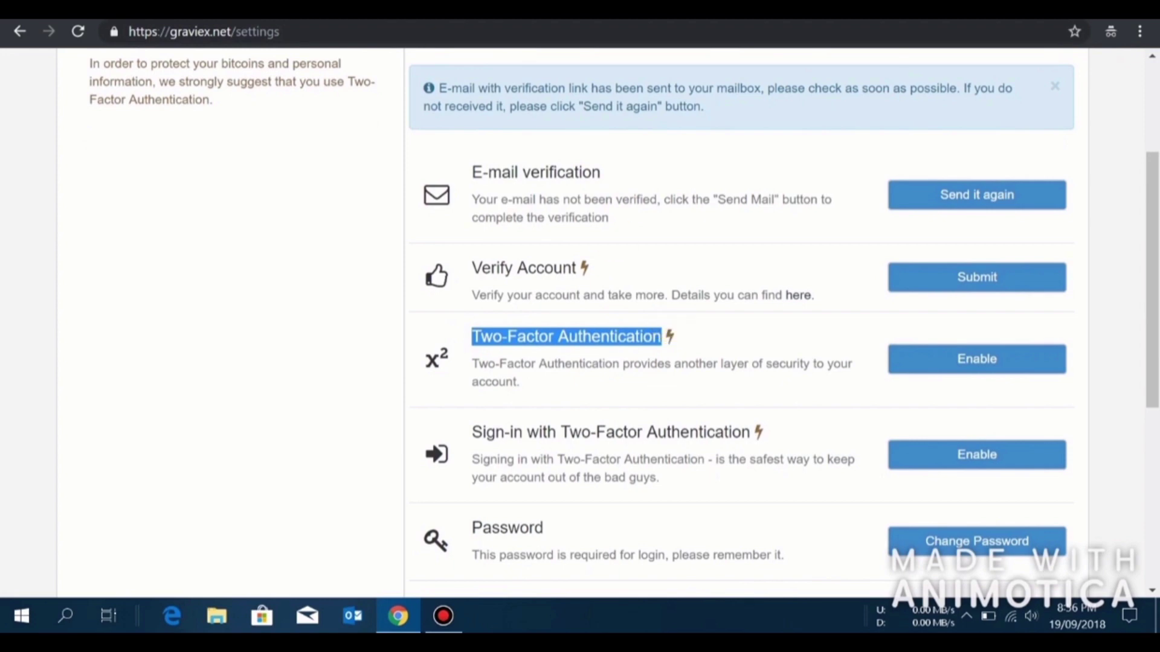
{"action": "key", "text": "ctrl+Tab"}
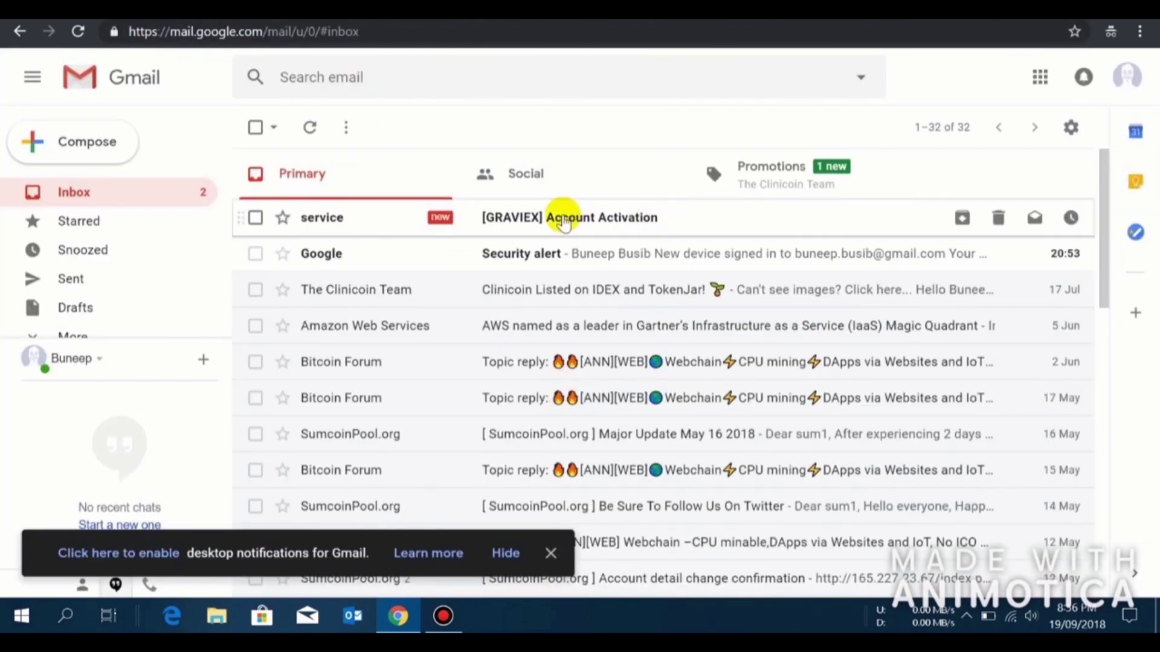
- Open the GRAVIEX Account Activation email and scroll down to its verification link
{"action": "left_click", "coordinate": [562, 219]}
{"action": "scroll", "coordinate": [632, 436], "scroll_direction": "down", "scroll_amount": 2}
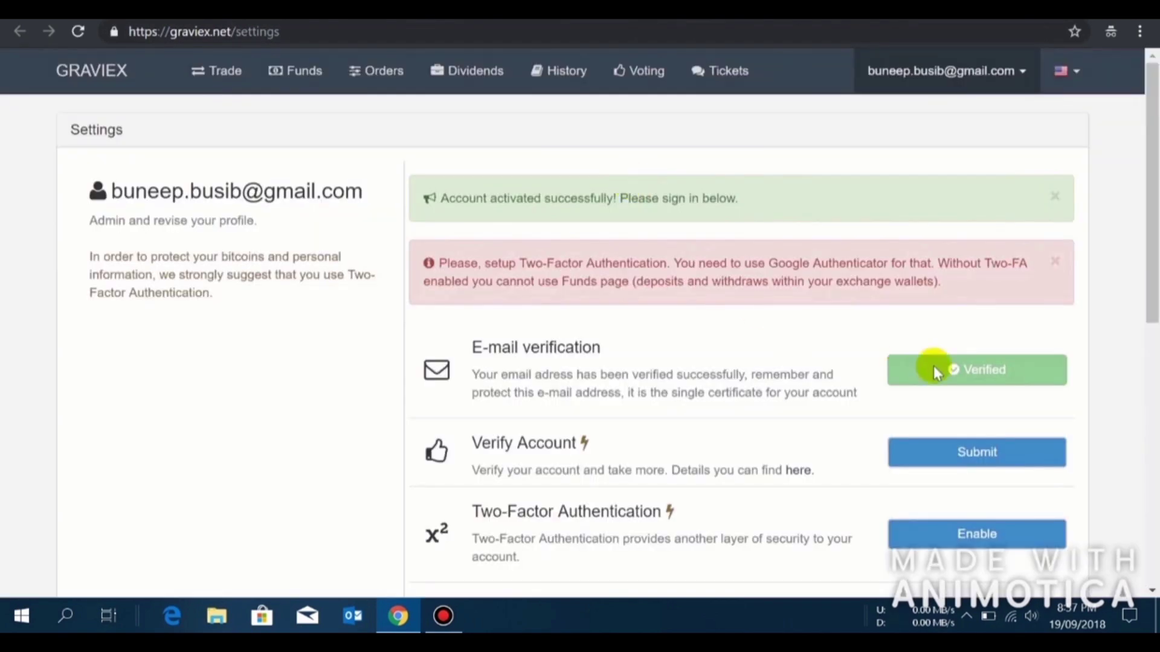
- Enable Two-Factor Authentication and submit the authenticator app code at Step 4
{"action": "scroll", "coordinate": [1151, 308], "scroll_direction": "down", "scroll_amount": 4}
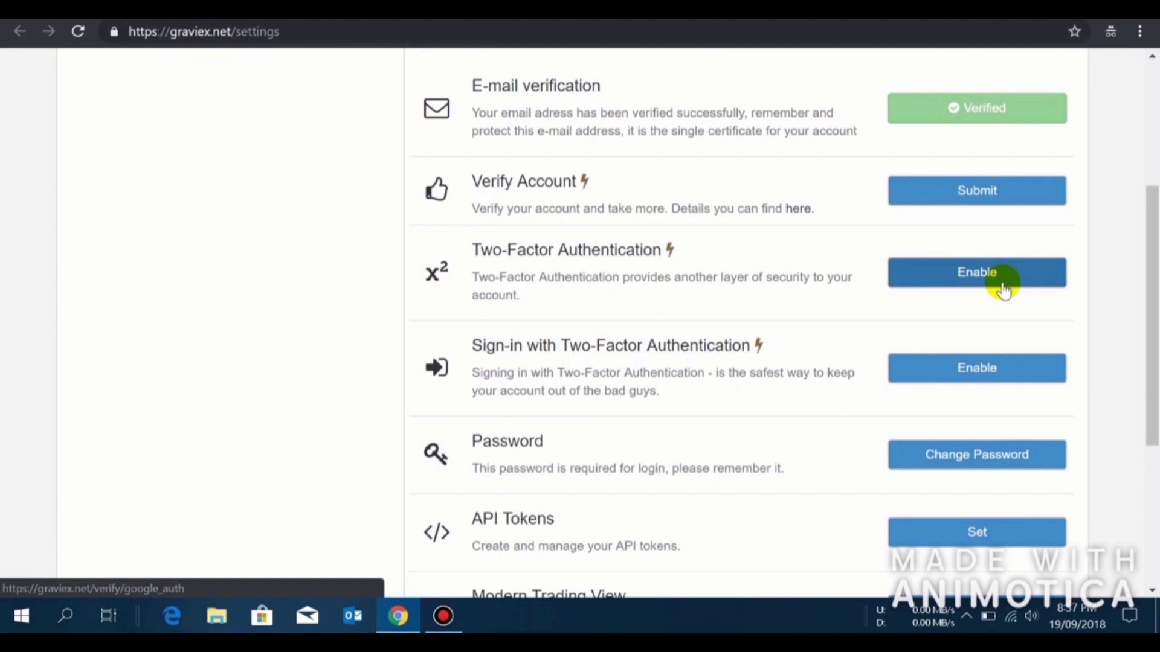
{"action": "left_click", "coordinate": [1003, 290]}
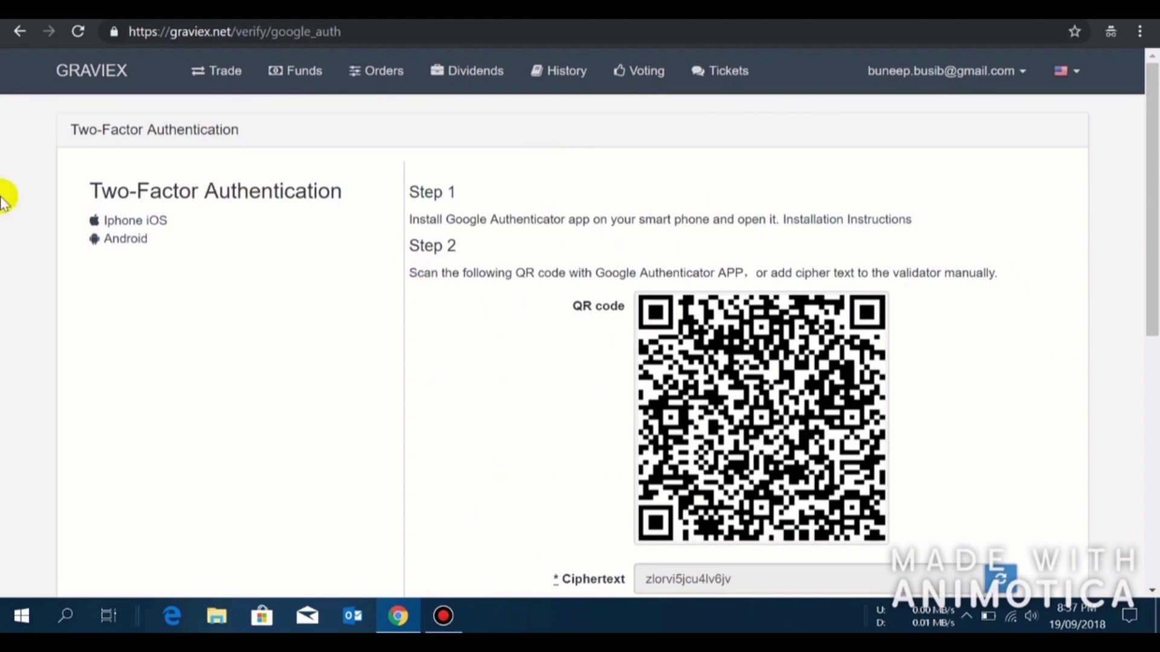
{"action": "scroll", "coordinate": [509, 317], "scroll_direction": "down", "scroll_amount": 4}
{"action": "scroll", "coordinate": [746, 341], "scroll_direction": "up", "scroll_amount": 2}
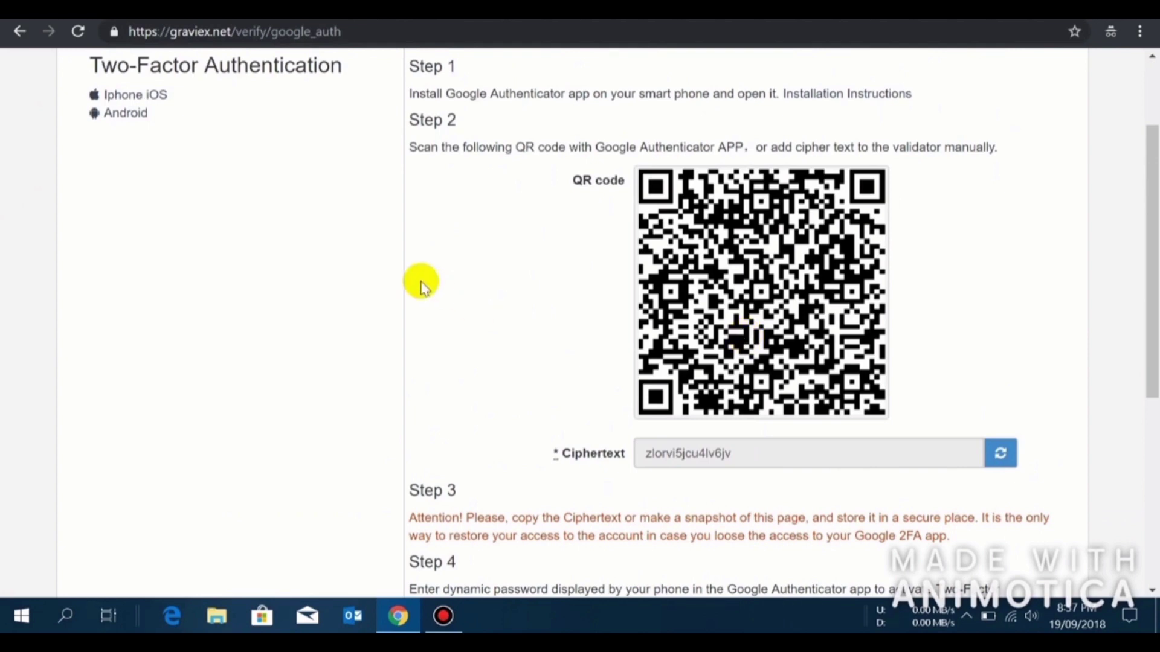
{"action": "scroll", "coordinate": [701, 517], "scroll_direction": "down", "scroll_amount": 5}
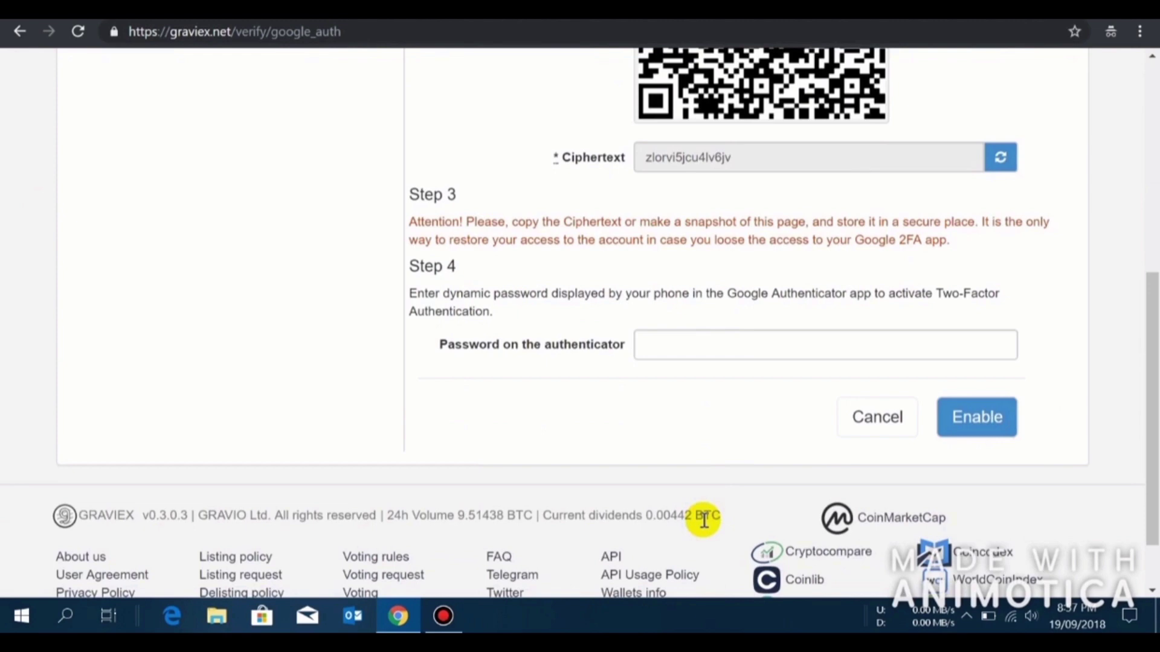
{"action": "left_click", "coordinate": [725, 344]}
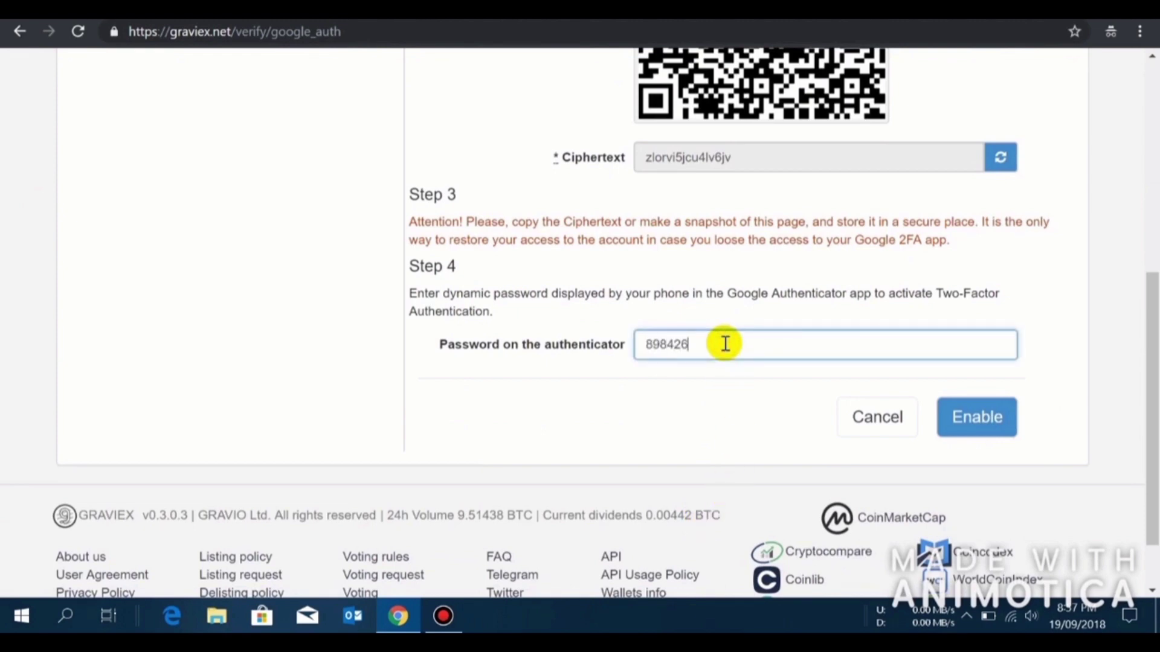
{"action": "key", "text": "Return"}
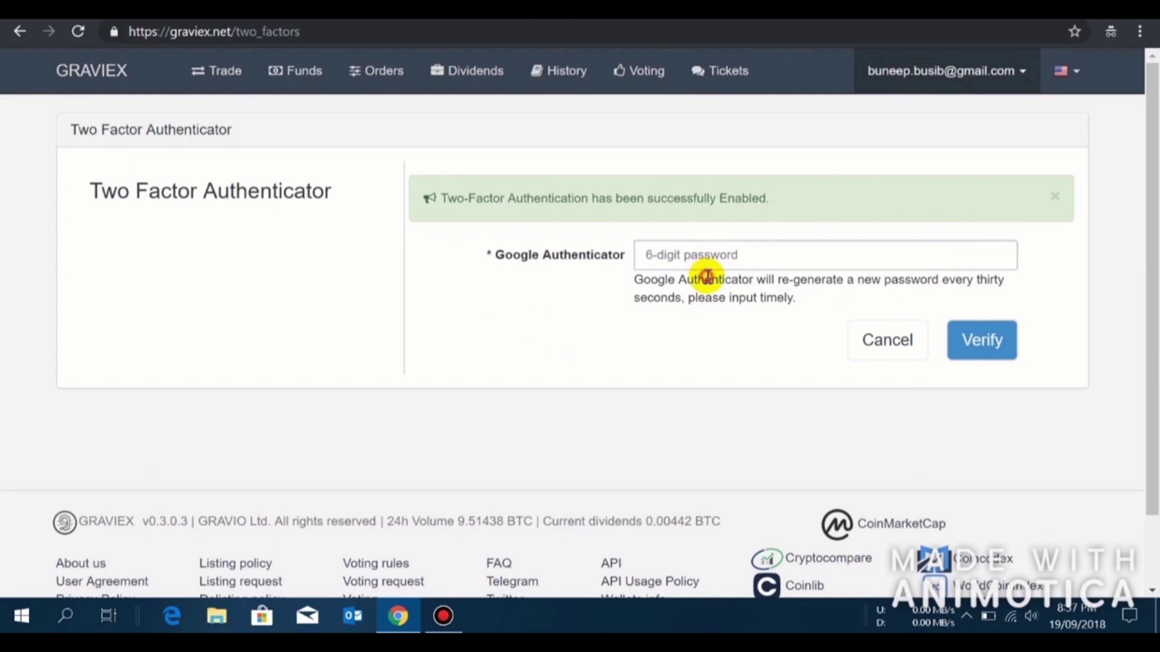
- Verify a fresh six-digit Google Authenticator code to complete 2FA setup
{"action": "left_click", "coordinate": [698, 266]}
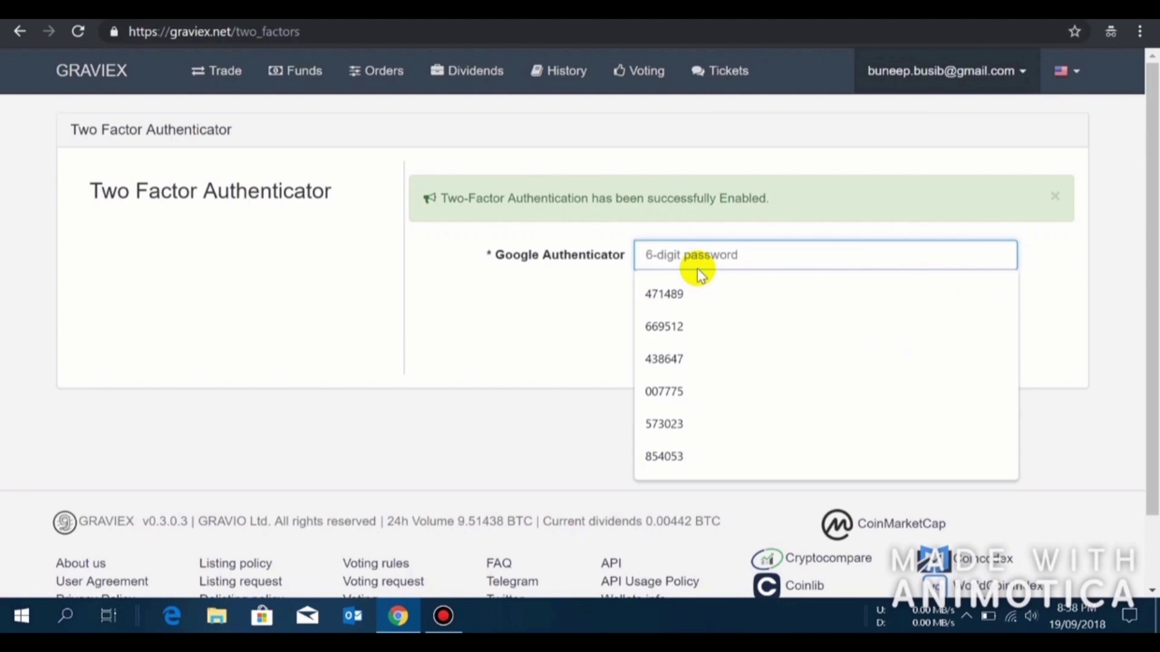
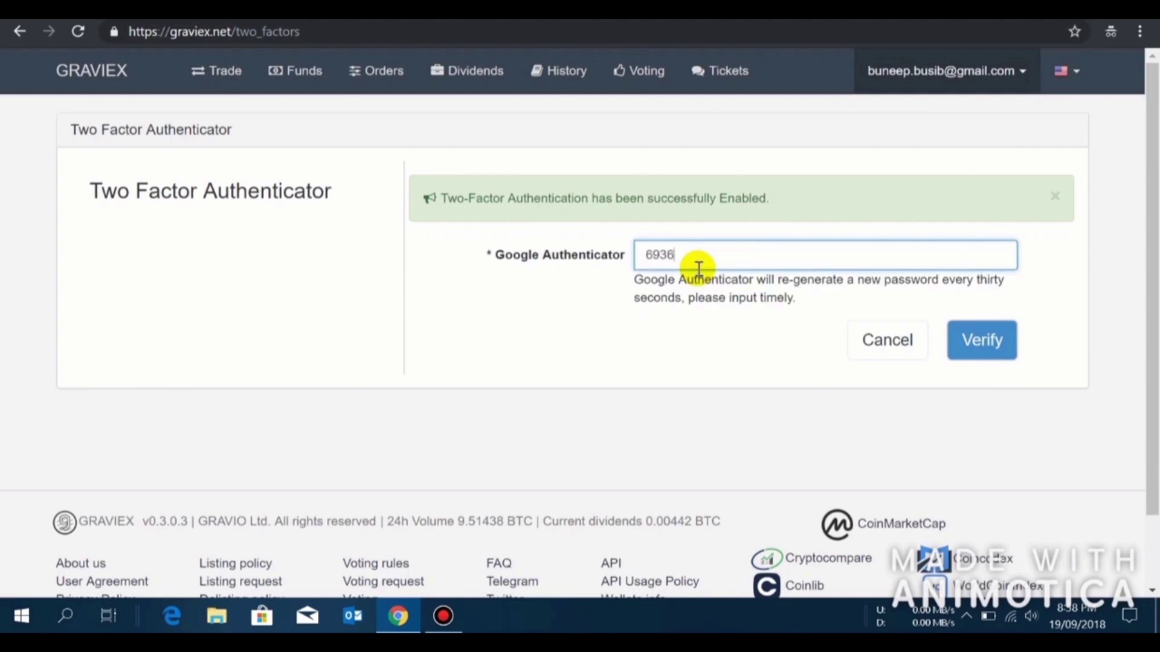
{"action": "key", "text": "Return"}
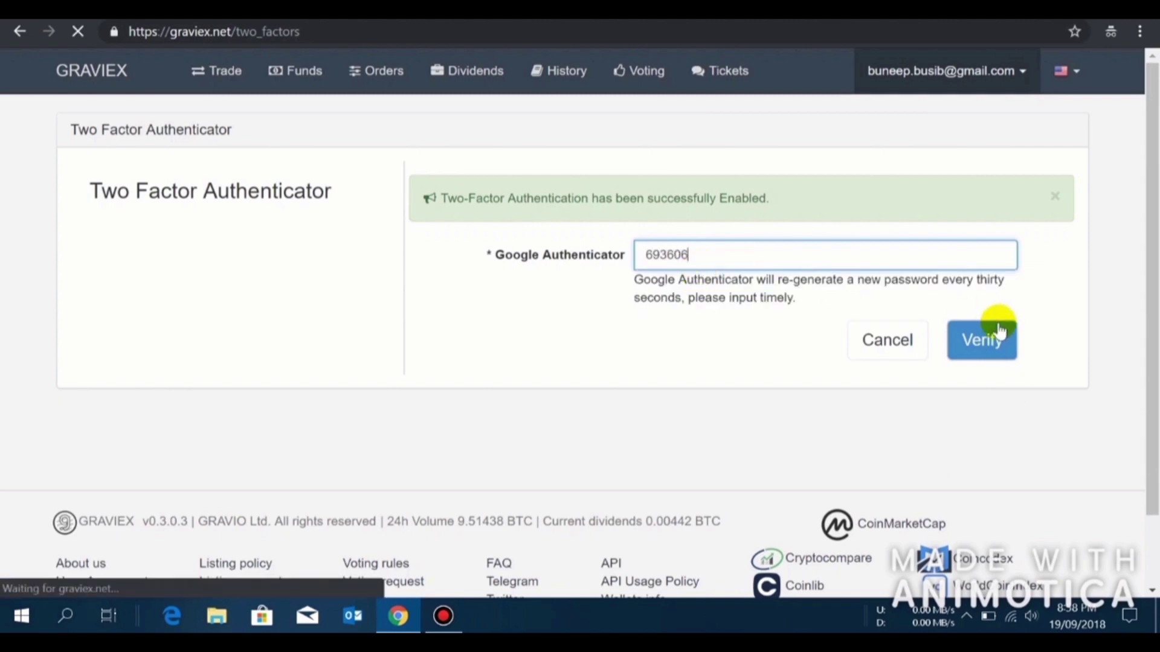
{"action": "left_click", "coordinate": [993, 332]}
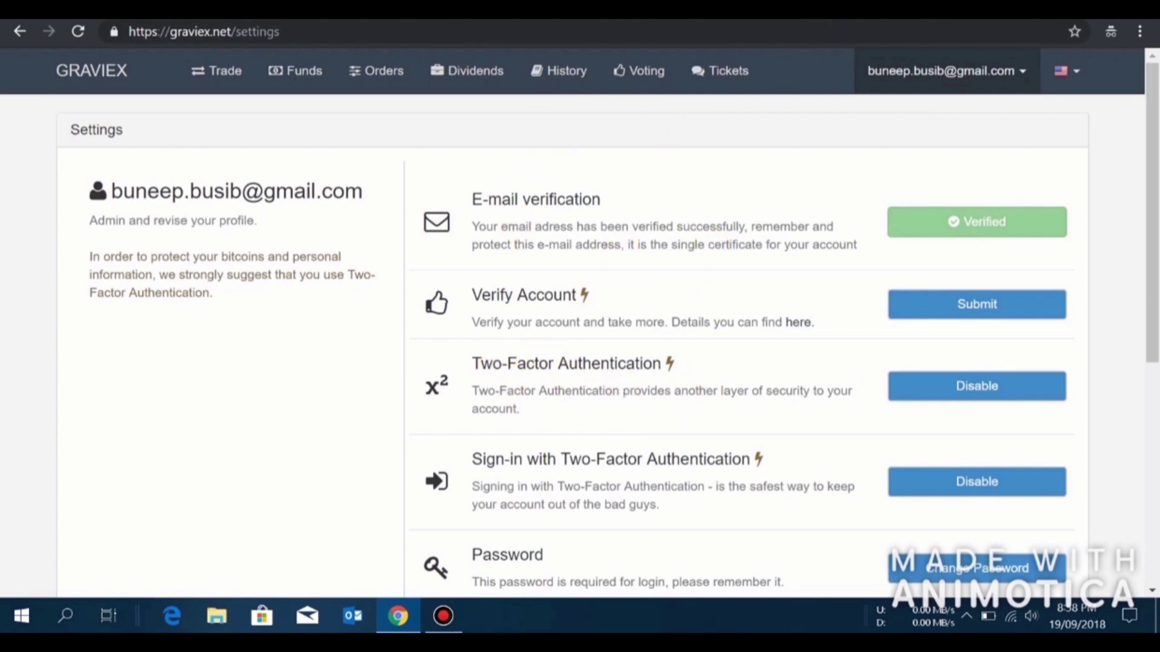
- Sign out of the account via Exit and go to the Sign In page
{"action": "left_click", "coordinate": [883, 77]}
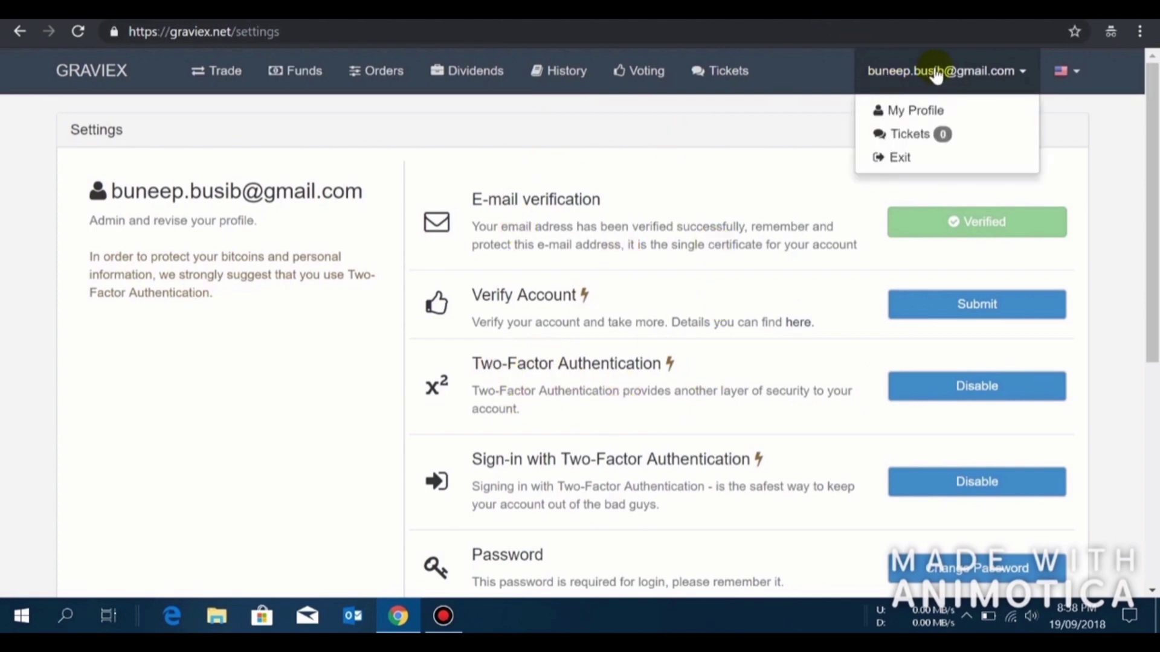
{"action": "left_click", "coordinate": [901, 158]}
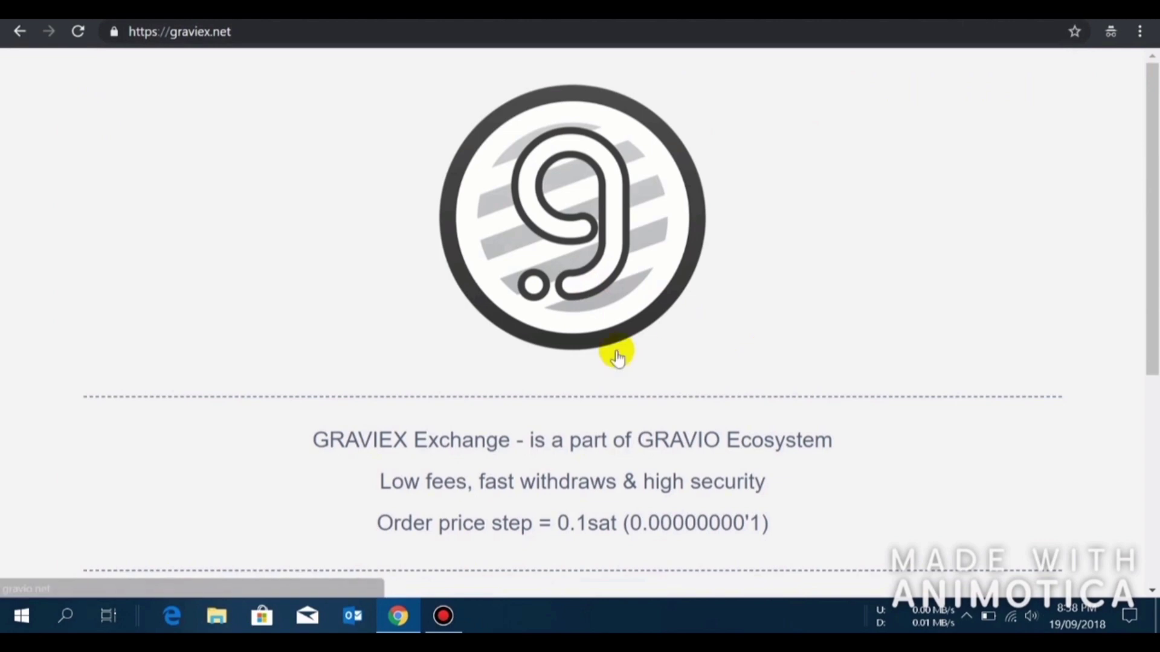
{"action": "scroll", "coordinate": [616, 357], "scroll_direction": "down", "scroll_amount": 3}
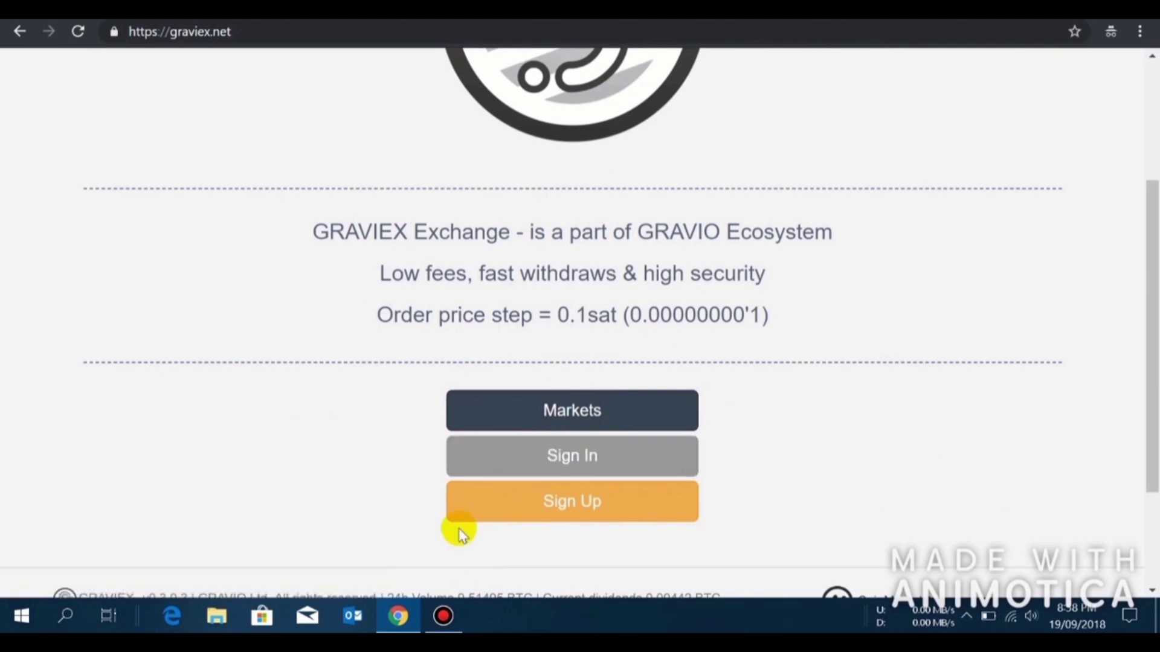
{"action": "left_click", "coordinate": [562, 473]}
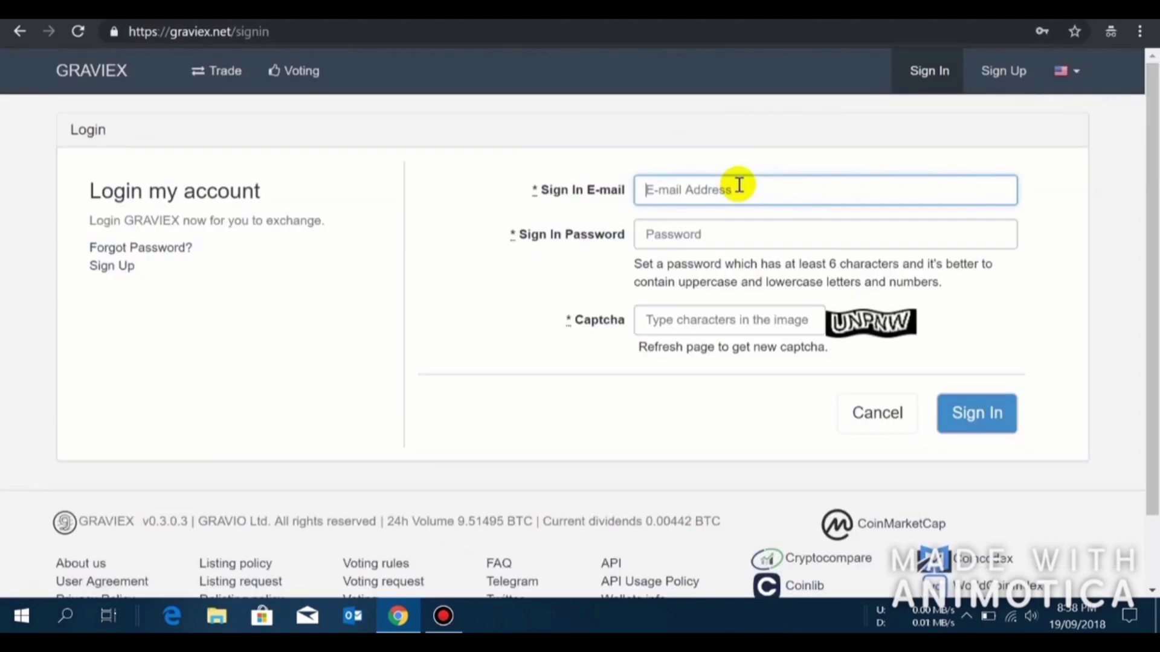
- Sign in with the saved login and the captcha characters
{"action": "left_click", "coordinate": [744, 188]}
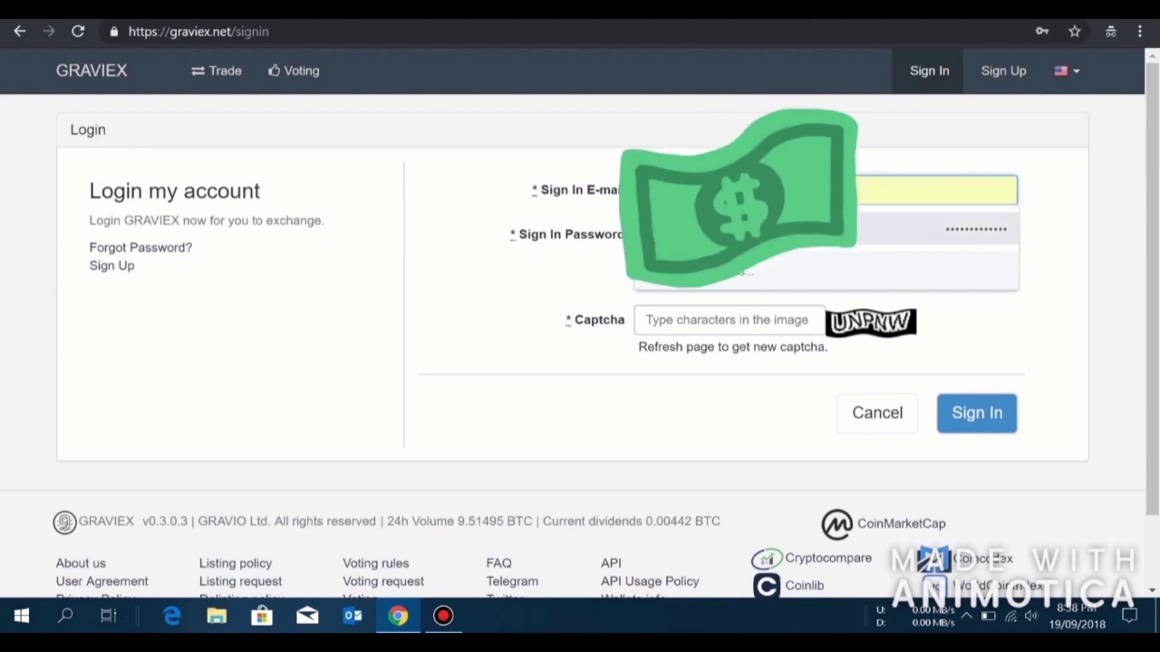
{"action": "left_click", "coordinate": [731, 230]}
{"action": "left_click", "coordinate": [728, 321]}
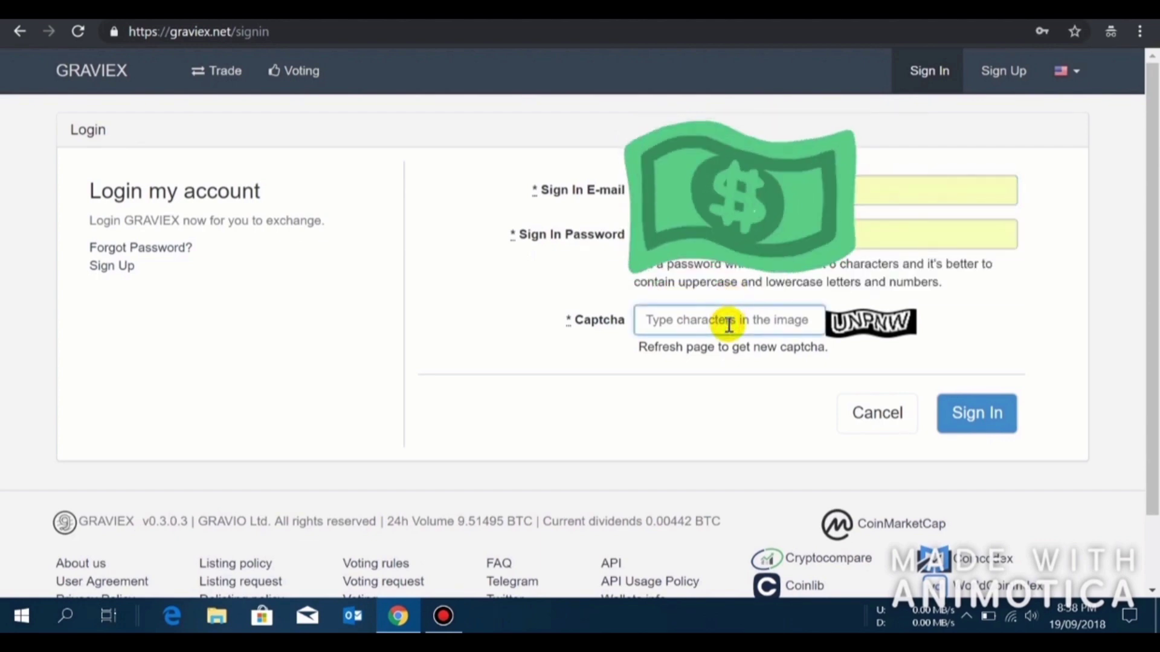
{"action": "type", "text": "UN"}
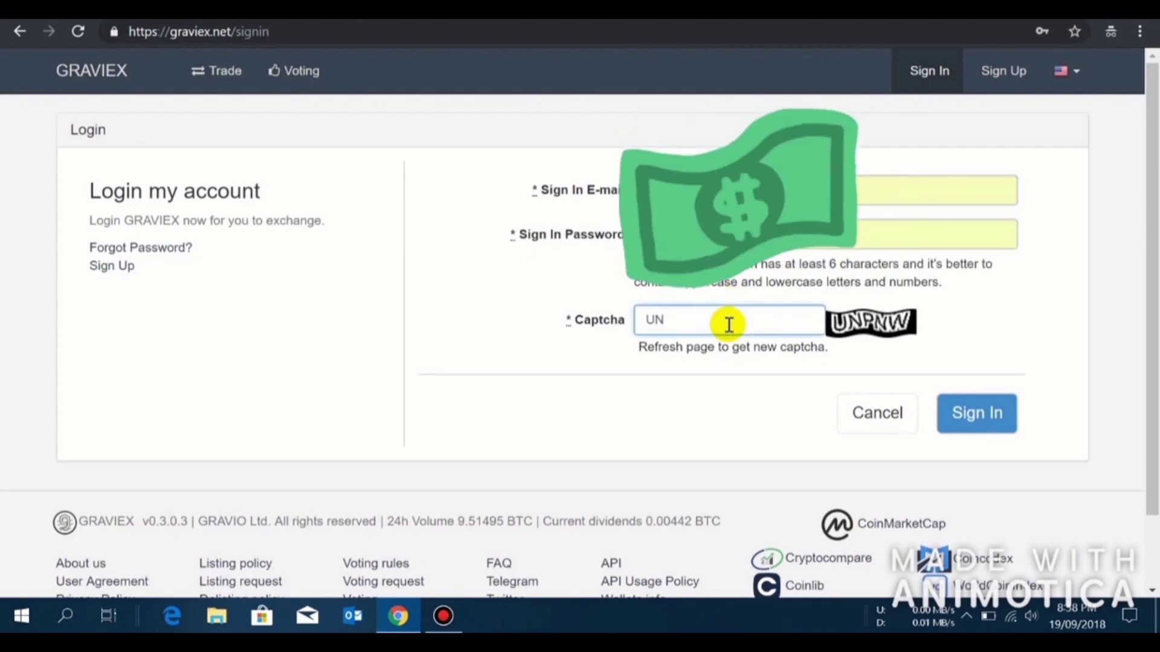
{"action": "type", "text": "P"}
{"action": "type", "text": "N"}
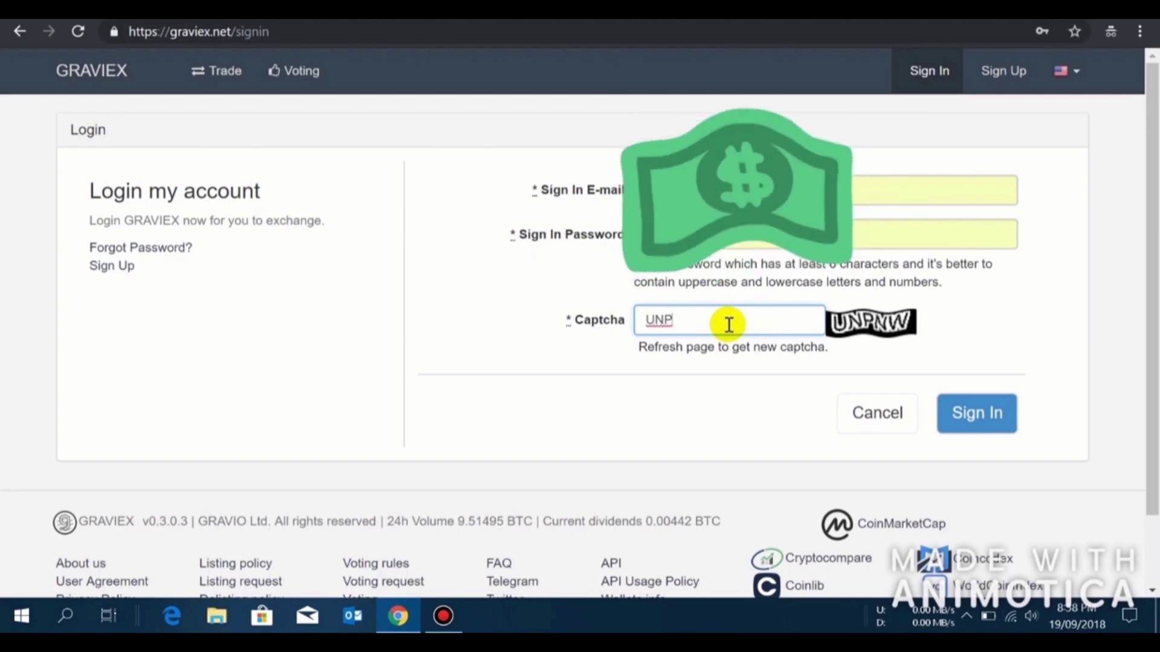
{"action": "type", "text": "W"}
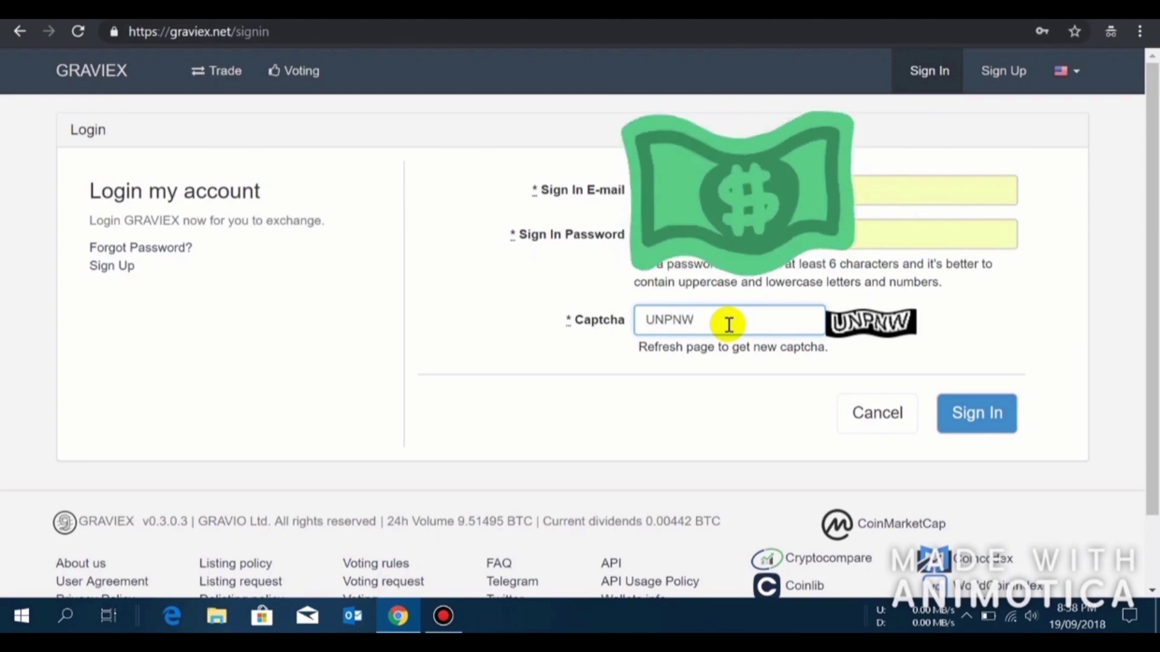
{"action": "left_click", "coordinate": [946, 418]}
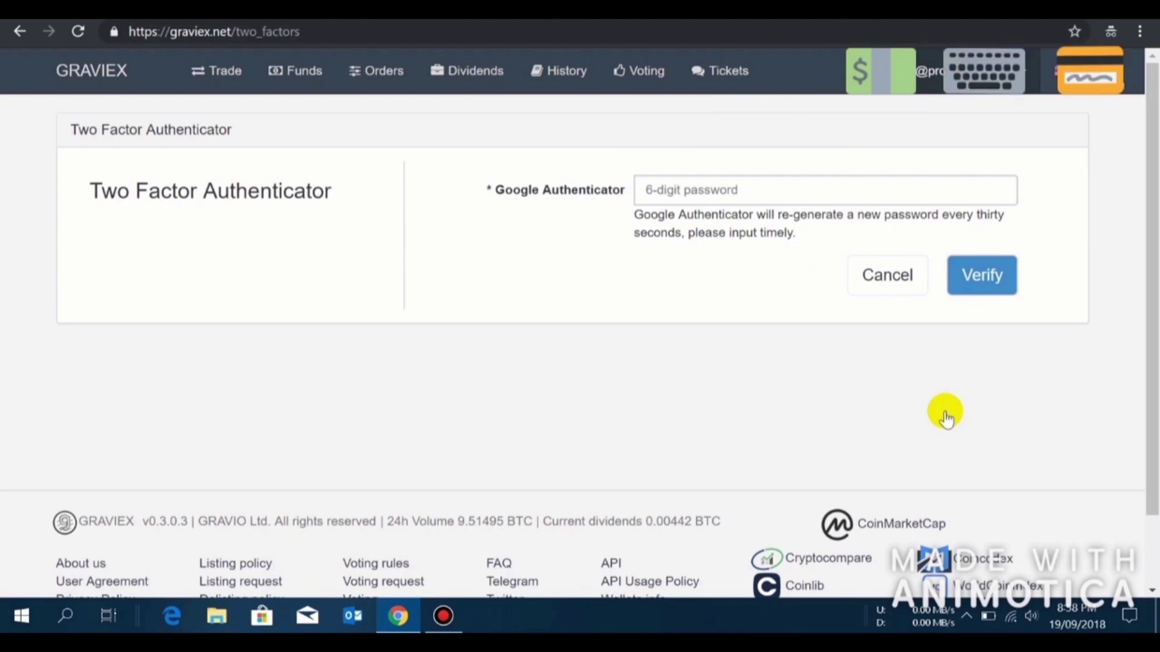
- Complete login by verifying the current six-digit authenticator code
{"action": "left_click", "coordinate": [747, 191]}
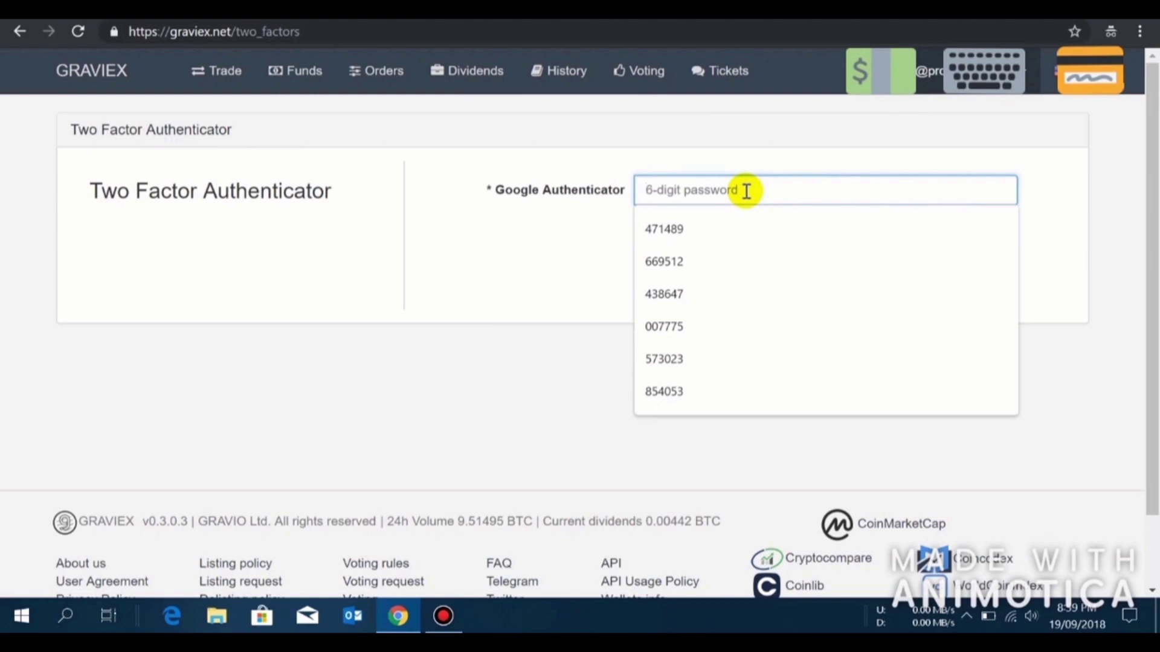
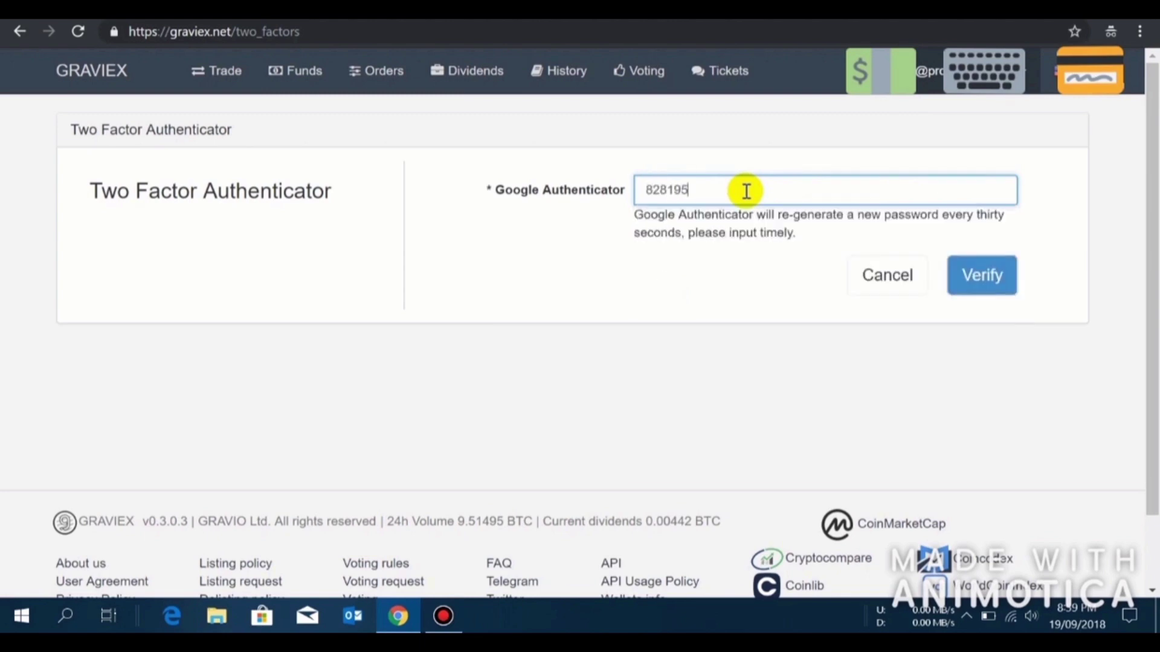
{"action": "key", "text": "Return"}
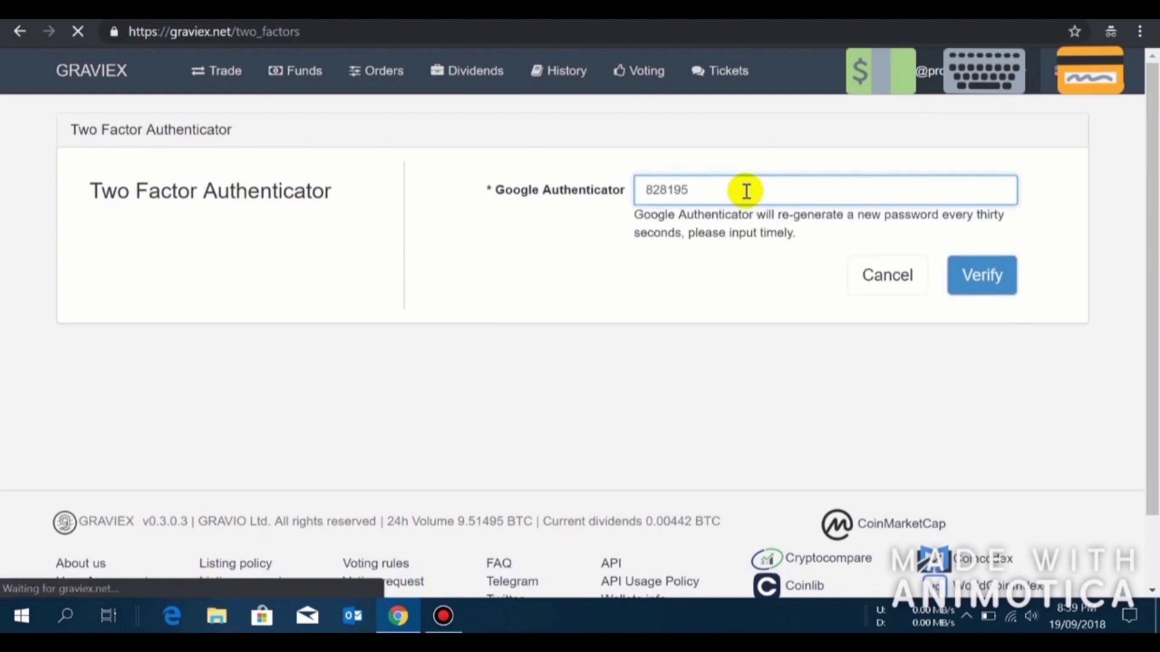
{"action": "left_click", "coordinate": [978, 279]}
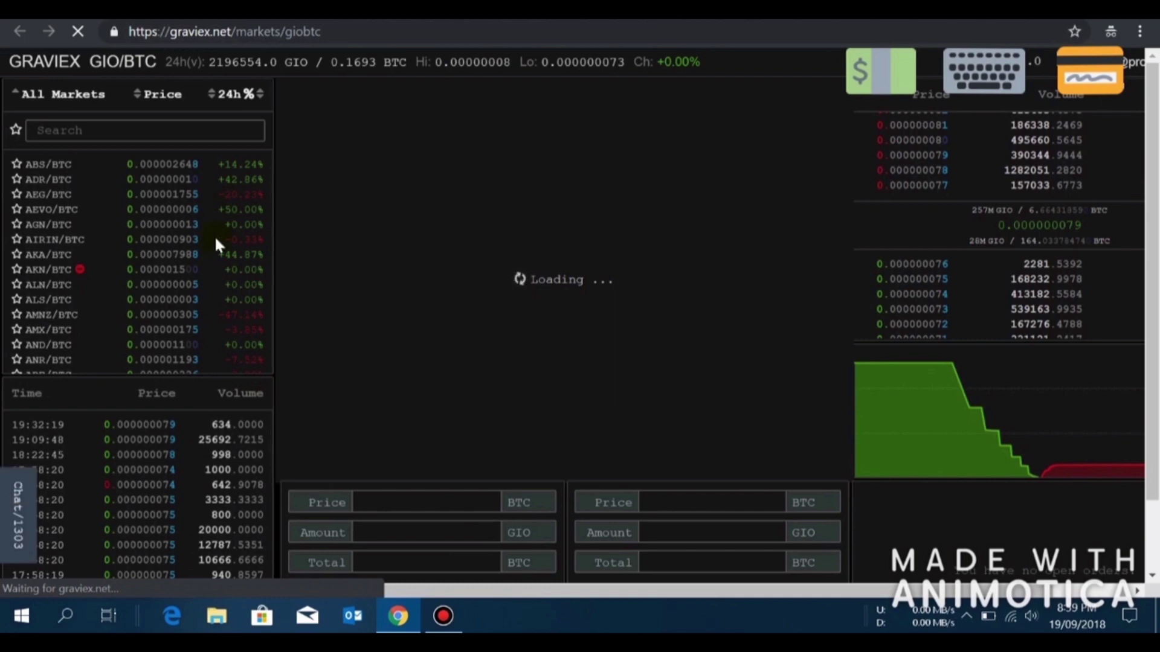
{"action": "left_click", "coordinate": [145, 131]}
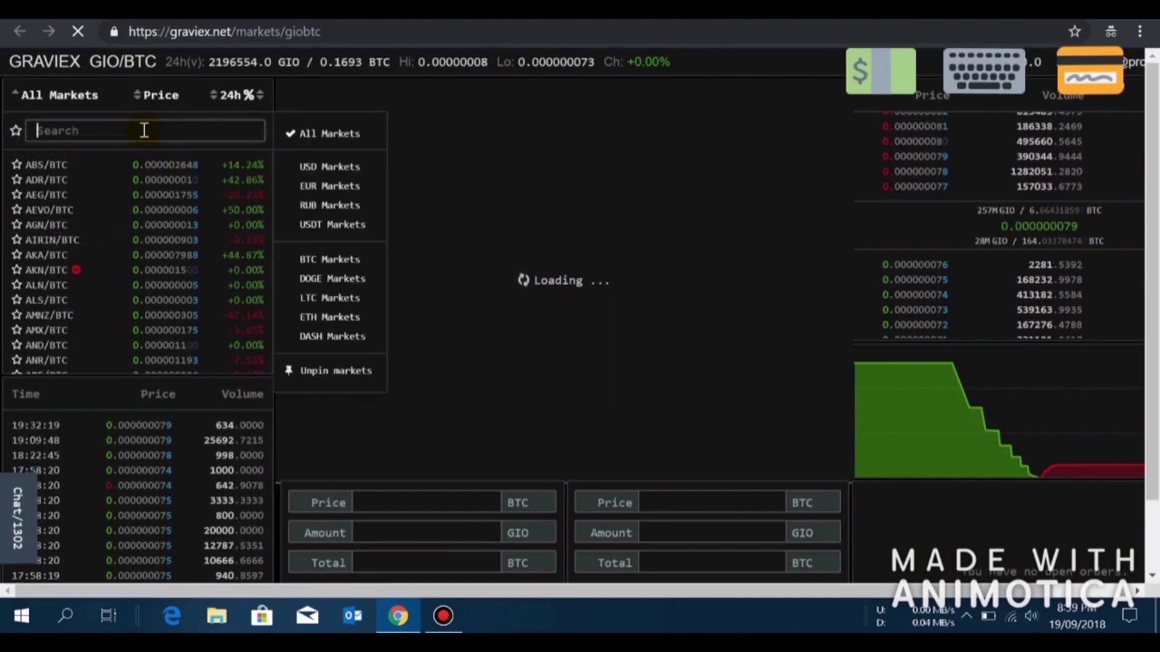
- Search the markets for 'zoc' and open the ZOC/BTC market
{"action": "type", "text": "zoc"}
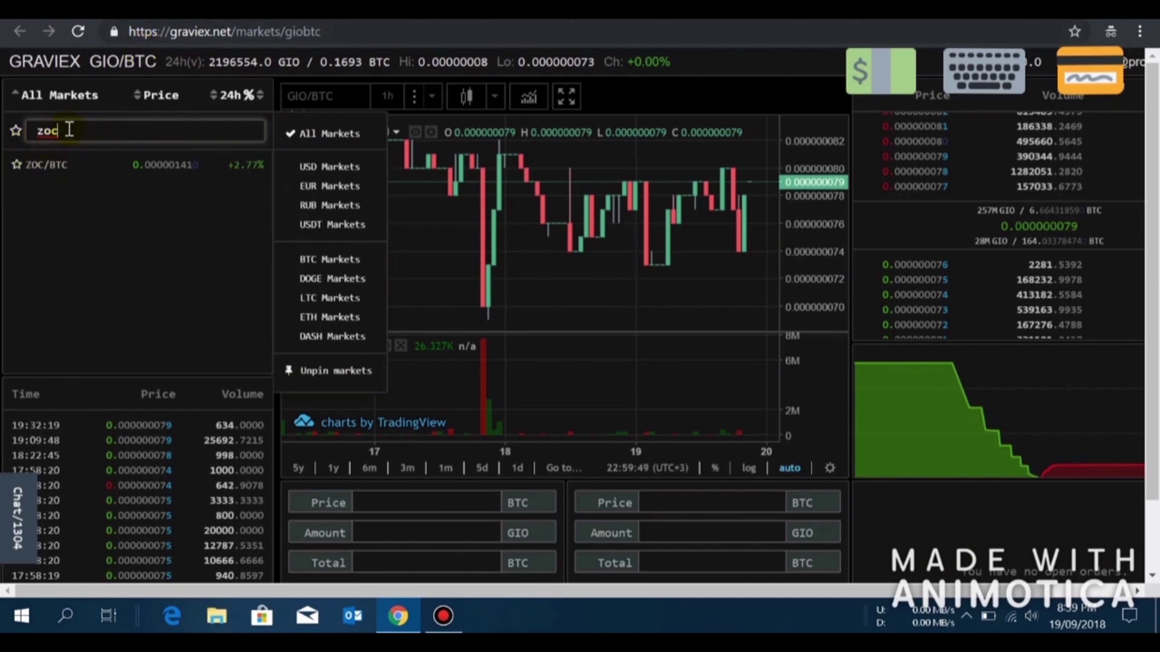
{"action": "left_click", "coordinate": [97, 174]}
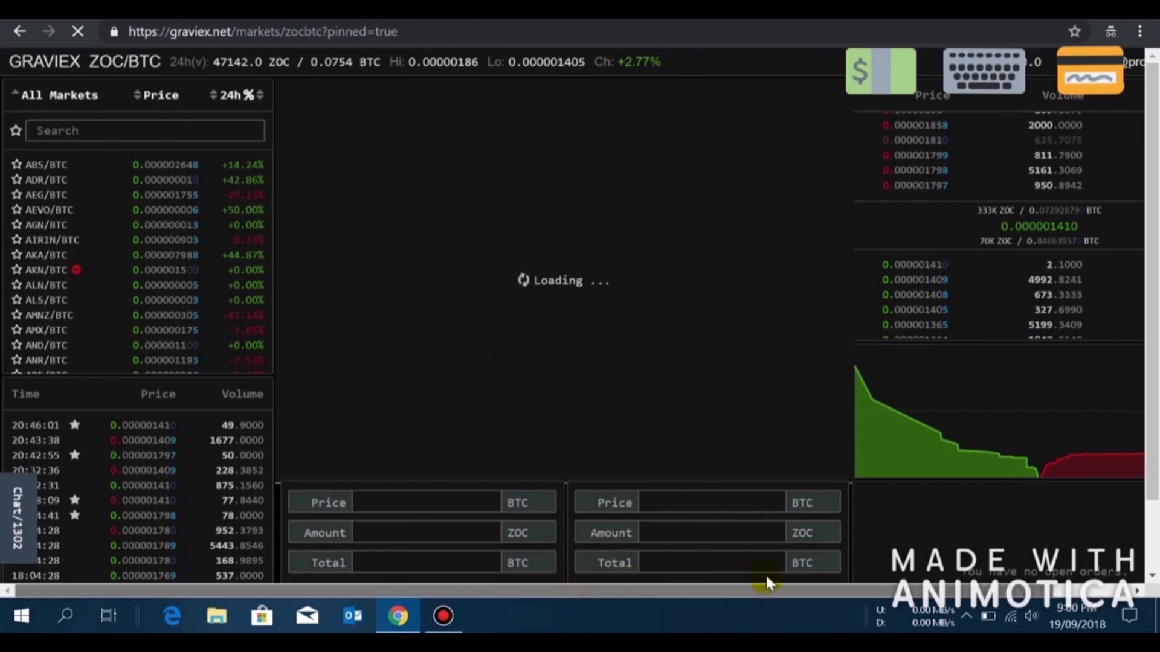
- Scroll around the ZOC/BTC chart and order book, then bring up the account dropdown
{"action": "scroll", "coordinate": [766, 574], "scroll_direction": "right", "scroll_amount": 2}
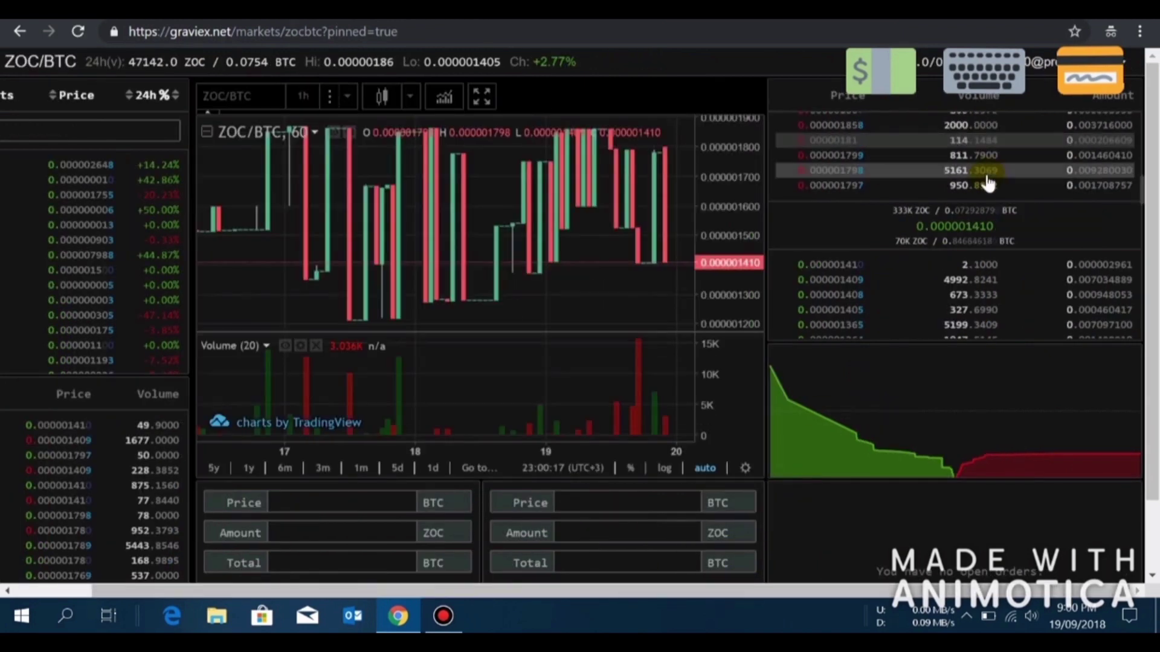
{"action": "scroll", "coordinate": [985, 180], "scroll_direction": "down", "scroll_amount": 1}
{"action": "scroll", "coordinate": [988, 181], "scroll_direction": "down", "scroll_amount": 1}
{"action": "scroll", "coordinate": [985, 181], "scroll_direction": "up", "scroll_amount": 2}
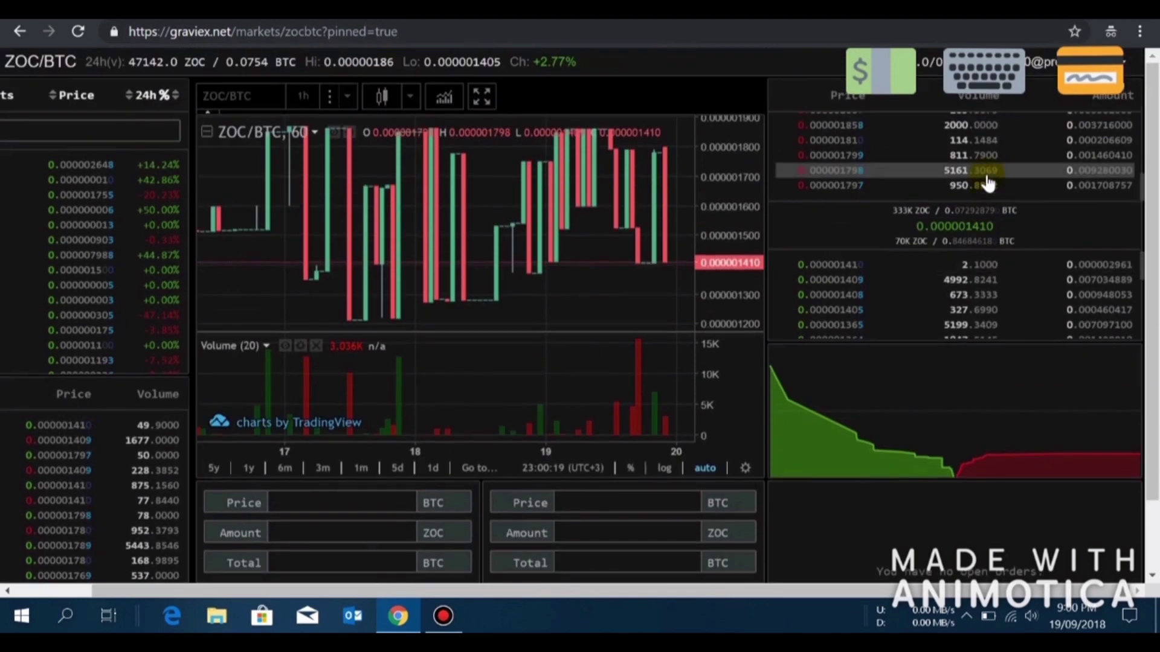
{"action": "scroll", "coordinate": [960, 169], "scroll_direction": "down", "scroll_amount": 2}
{"action": "scroll", "coordinate": [945, 154], "scroll_direction": "up", "scroll_amount": 2}
{"action": "scroll", "coordinate": [945, 154], "scroll_direction": "left", "scroll_amount": 2}
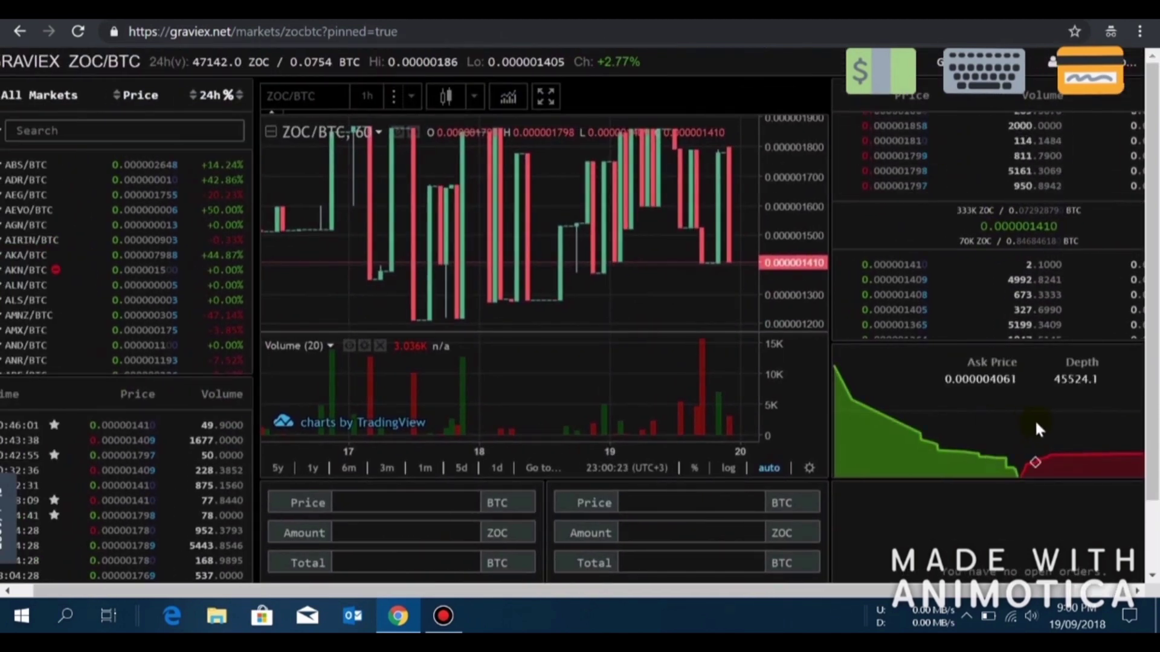
{"action": "scroll", "coordinate": [1035, 419], "scroll_direction": "right", "scroll_amount": 2}
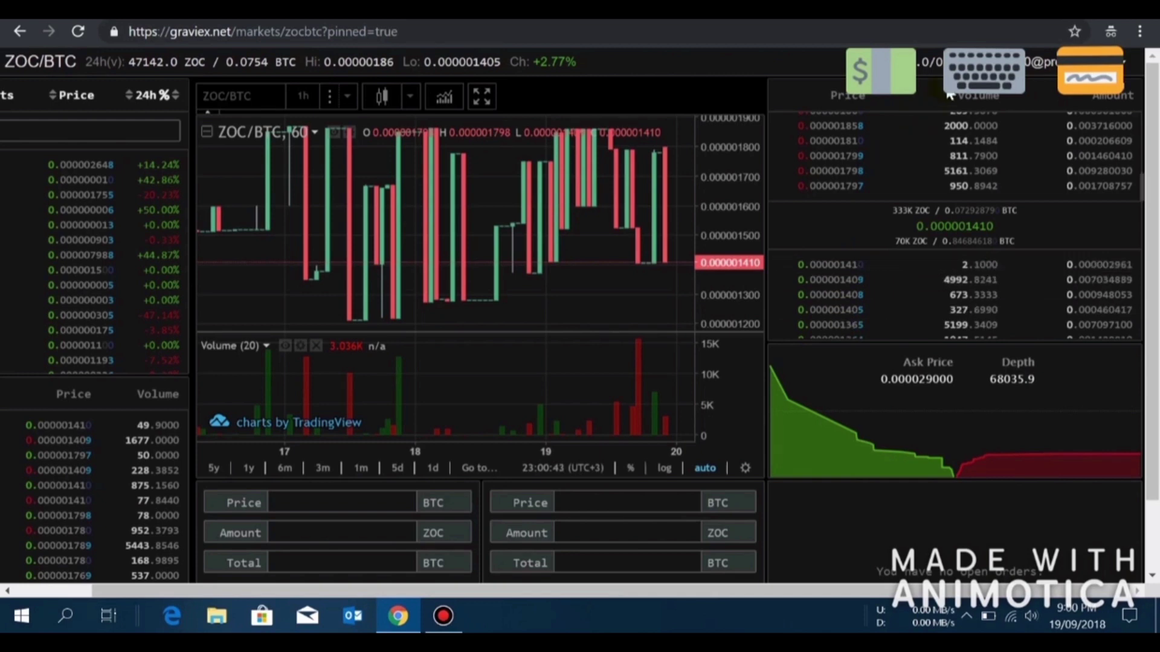
{"action": "mouse_move", "coordinate": [930, 62]}
{"action": "mouse_move", "coordinate": [1039, 62]}
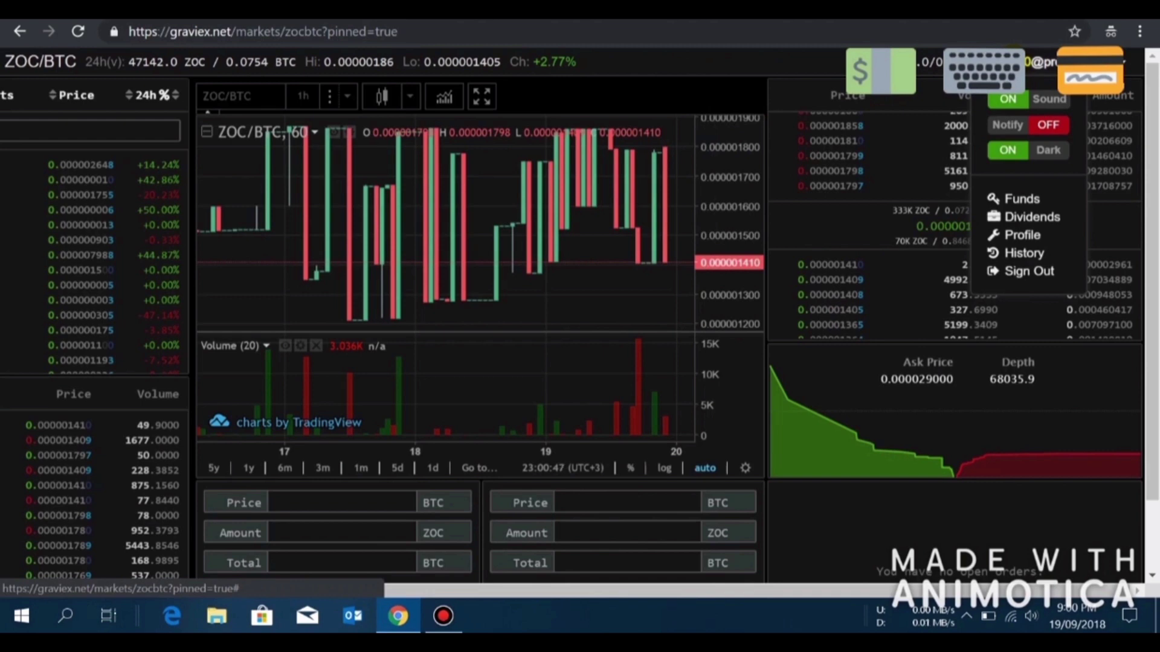
- Open the Funds page and copy the BTC deposit address
{"action": "left_click", "coordinate": [1020, 198]}
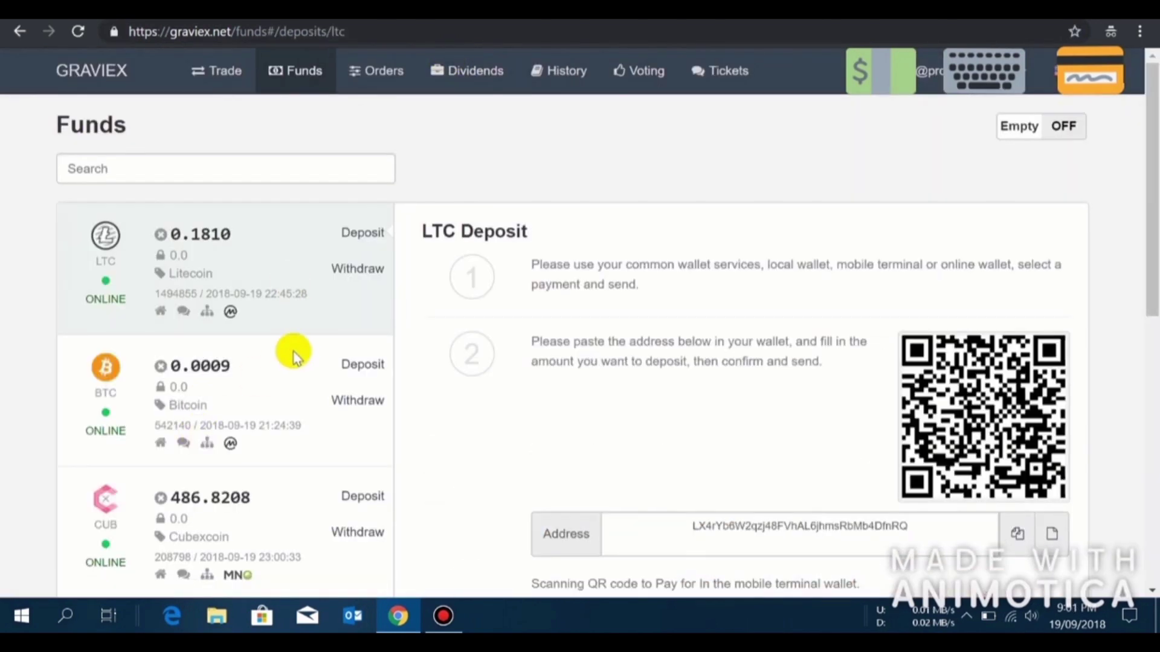
{"action": "scroll", "coordinate": [292, 350], "scroll_direction": "down", "scroll_amount": 2}
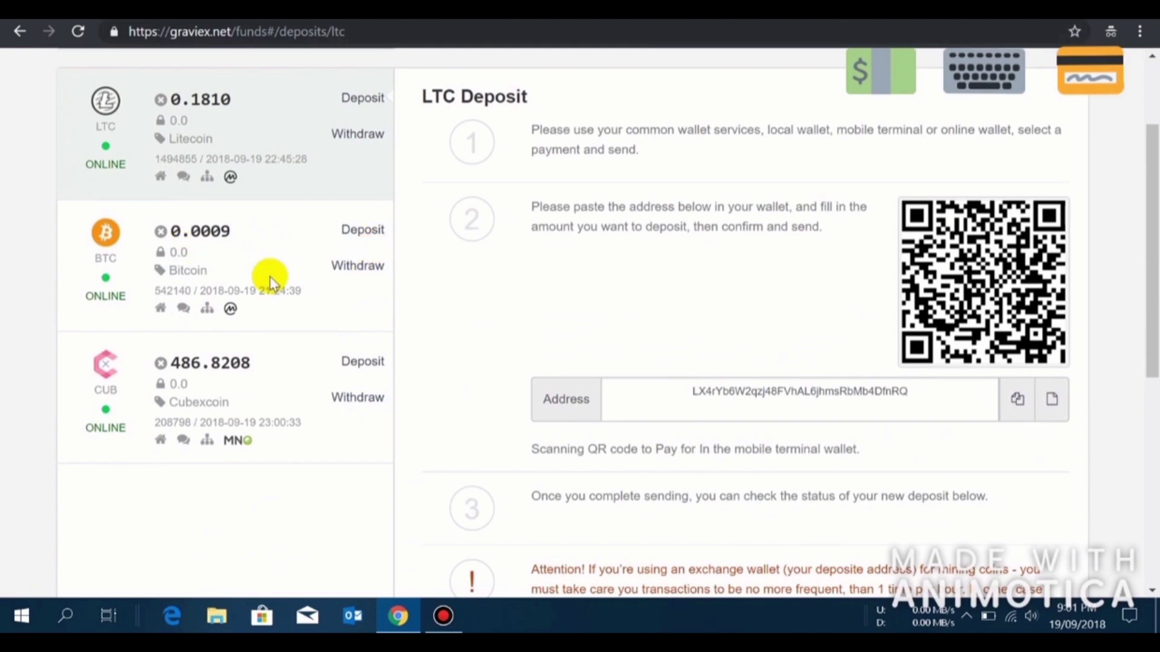
{"action": "scroll", "coordinate": [270, 279], "scroll_direction": "up", "scroll_amount": 1}
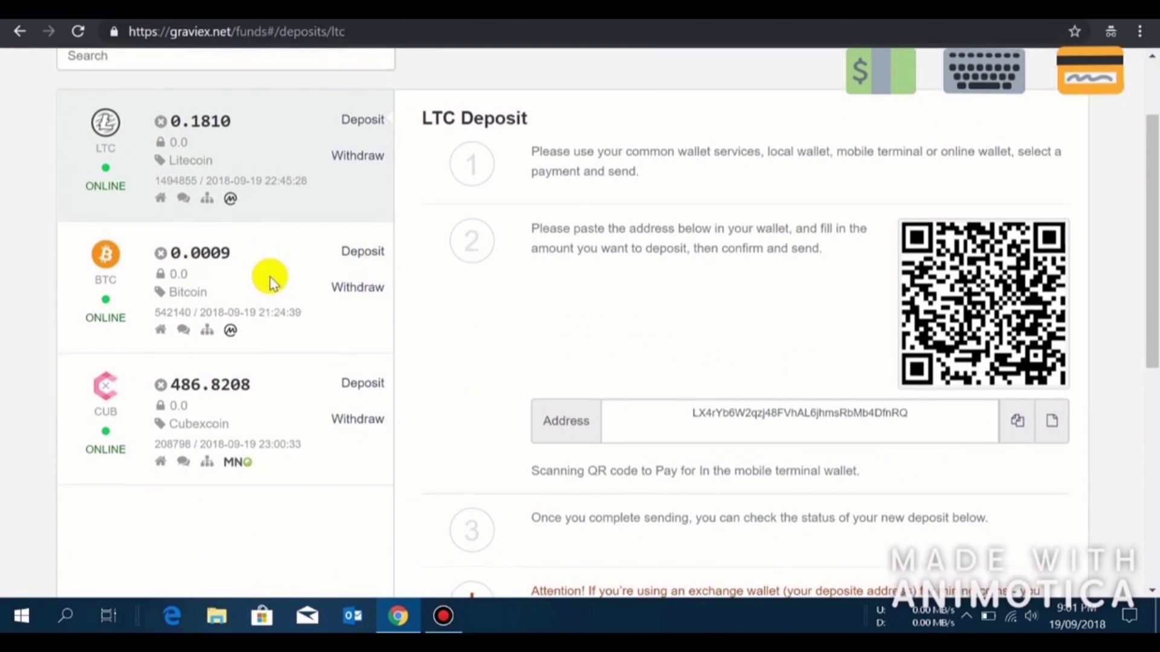
{"action": "left_click", "coordinate": [362, 253]}
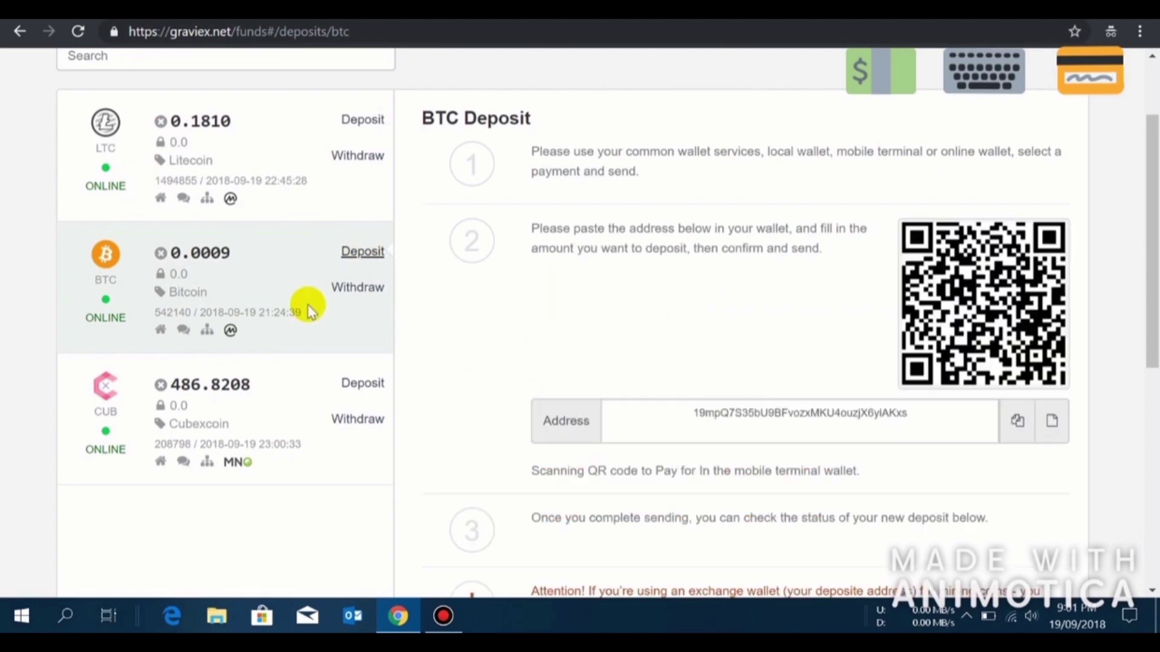
{"action": "scroll", "coordinate": [307, 305], "scroll_direction": "down", "scroll_amount": 2}
{"action": "scroll", "coordinate": [278, 121], "scroll_direction": "up", "scroll_amount": 1}
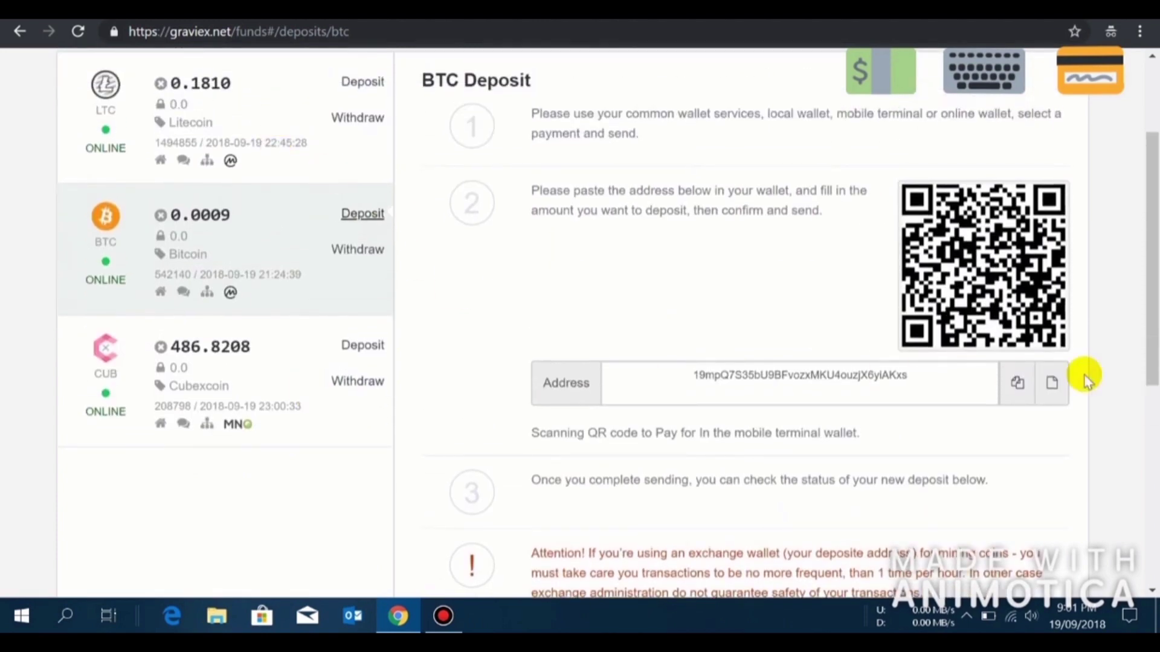
{"action": "left_click", "coordinate": [1018, 387]}
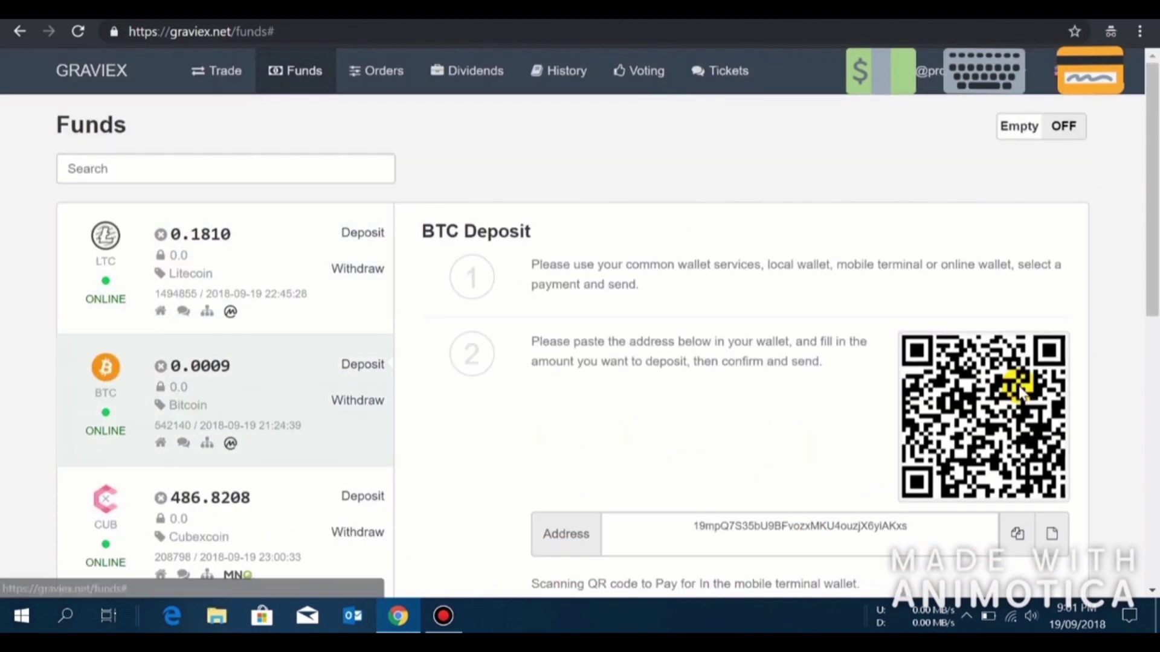
- Scroll through the BTC Deposit History
{"action": "scroll", "coordinate": [1021, 391], "scroll_direction": "down", "scroll_amount": 3}
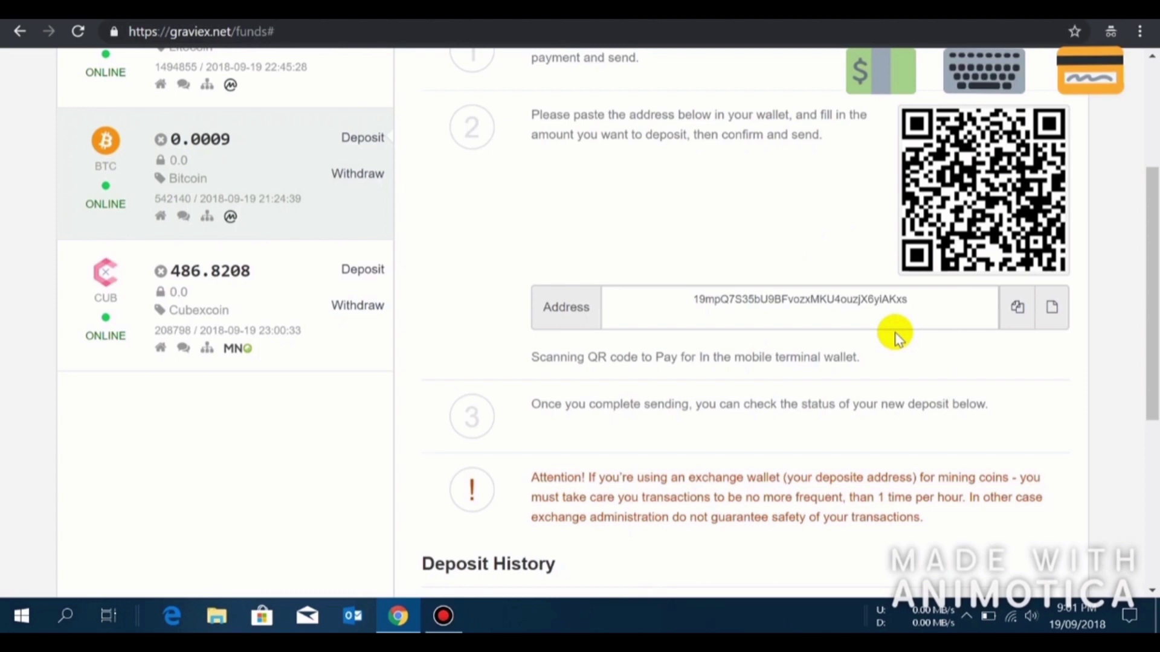
{"action": "scroll", "coordinate": [582, 173], "scroll_direction": "down", "scroll_amount": 1}
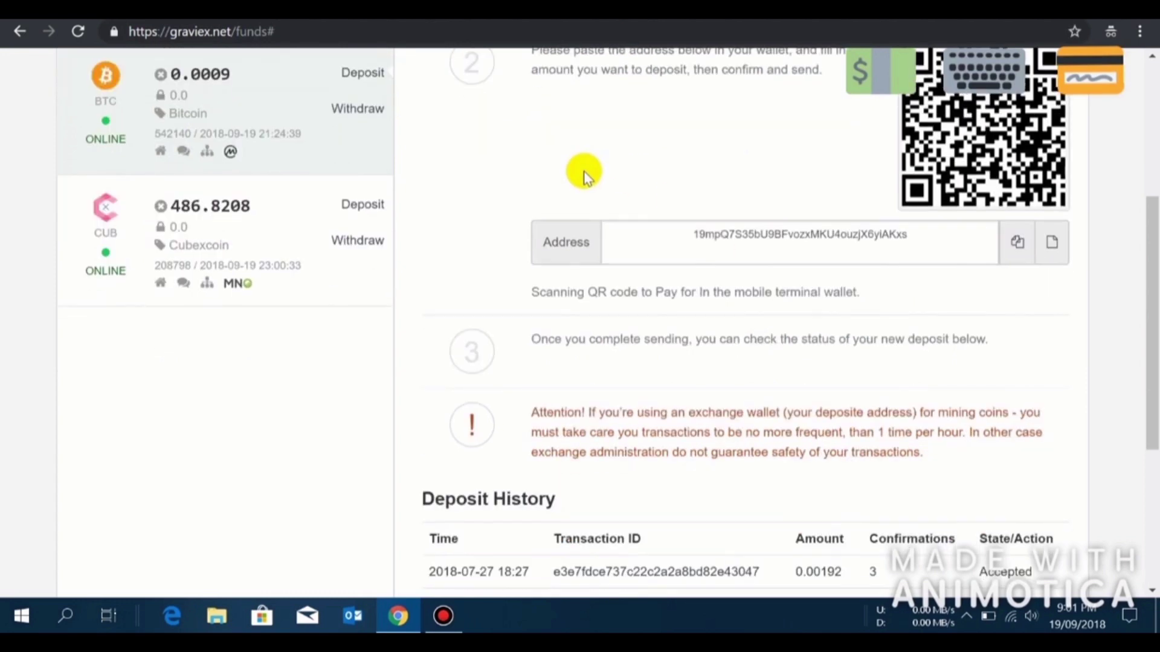
{"action": "scroll", "coordinate": [954, 328], "scroll_direction": "up", "scroll_amount": 1}
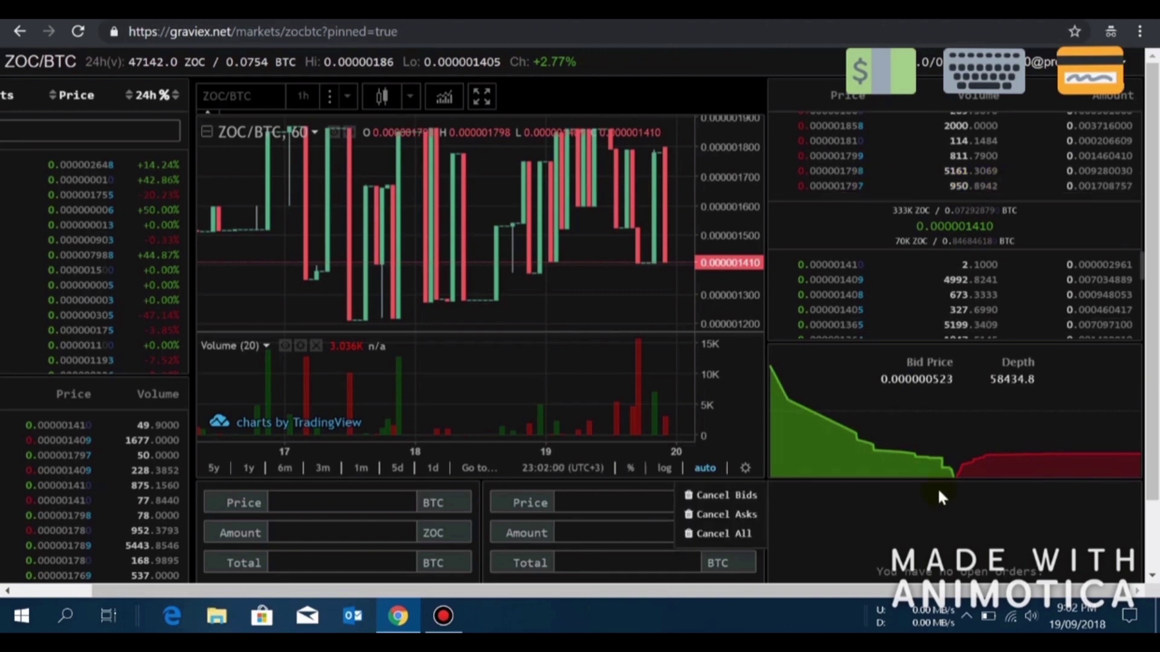
- Place a 50 ZOC buy order at the 0.000001797 BTC ask from the order book
{"action": "scroll", "coordinate": [937, 487], "scroll_direction": "down", "scroll_amount": 1}
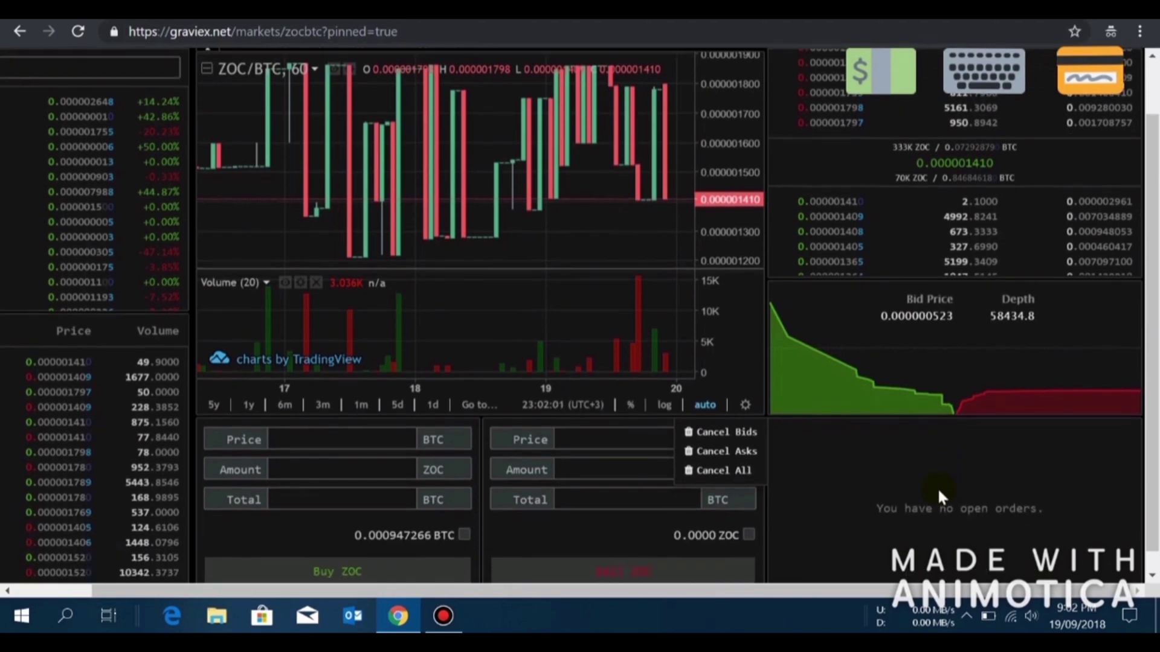
{"action": "left_click", "coordinate": [935, 121]}
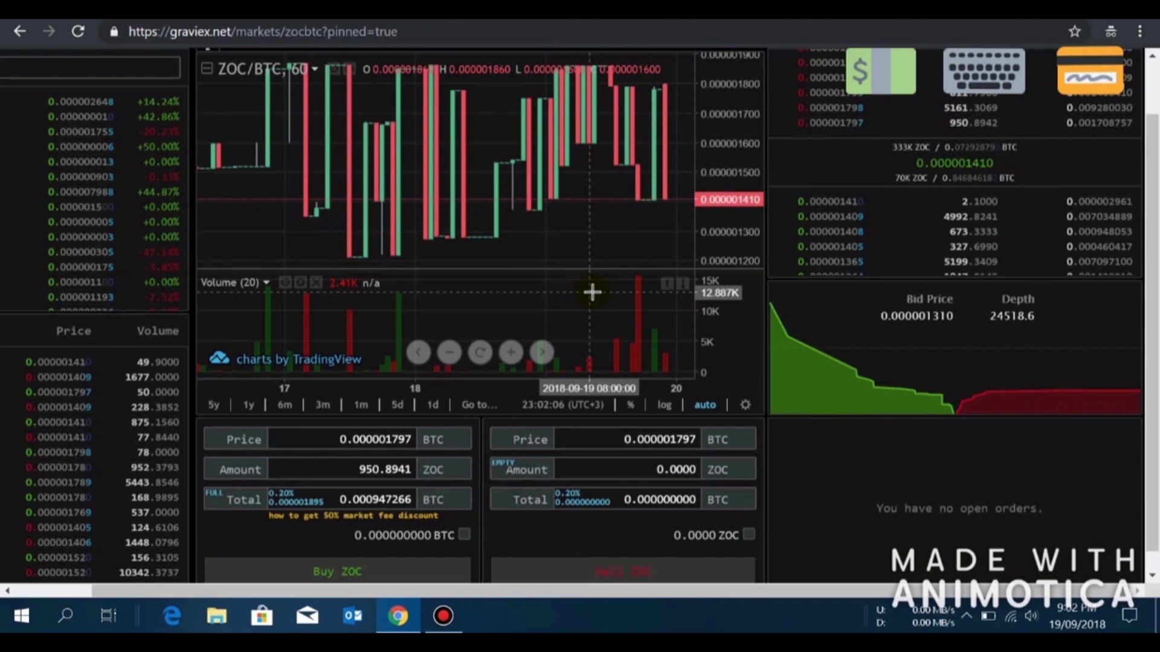
{"action": "double_click", "coordinate": [365, 470]}
{"action": "type", "text": "50"}
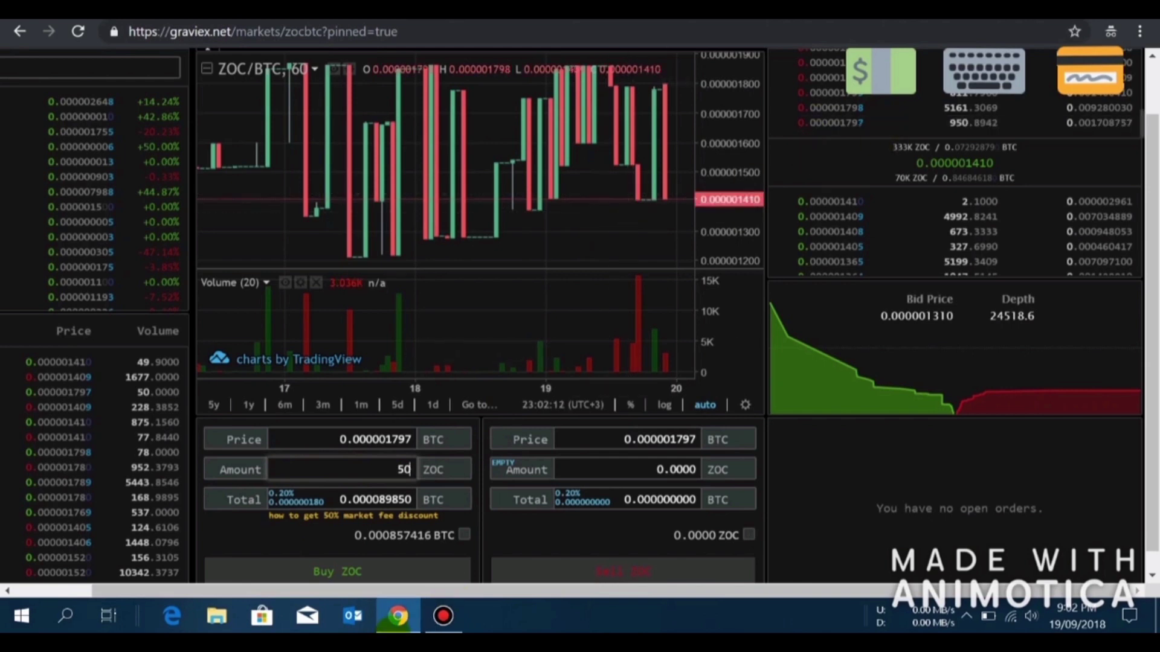
{"action": "left_click", "coordinate": [342, 570]}
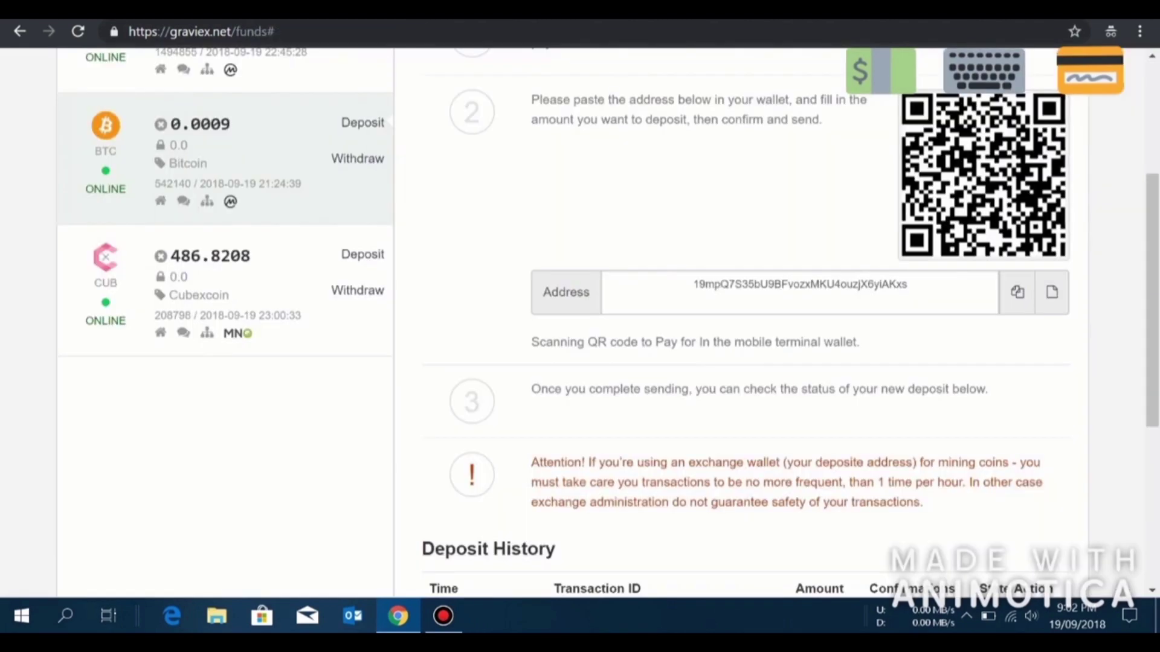
- Reload the Funds page and scroll down to the new 49.9000 ZOC Zeroonecoin balance
{"action": "scroll", "coordinate": [334, 287], "scroll_direction": "up", "scroll_amount": 4}
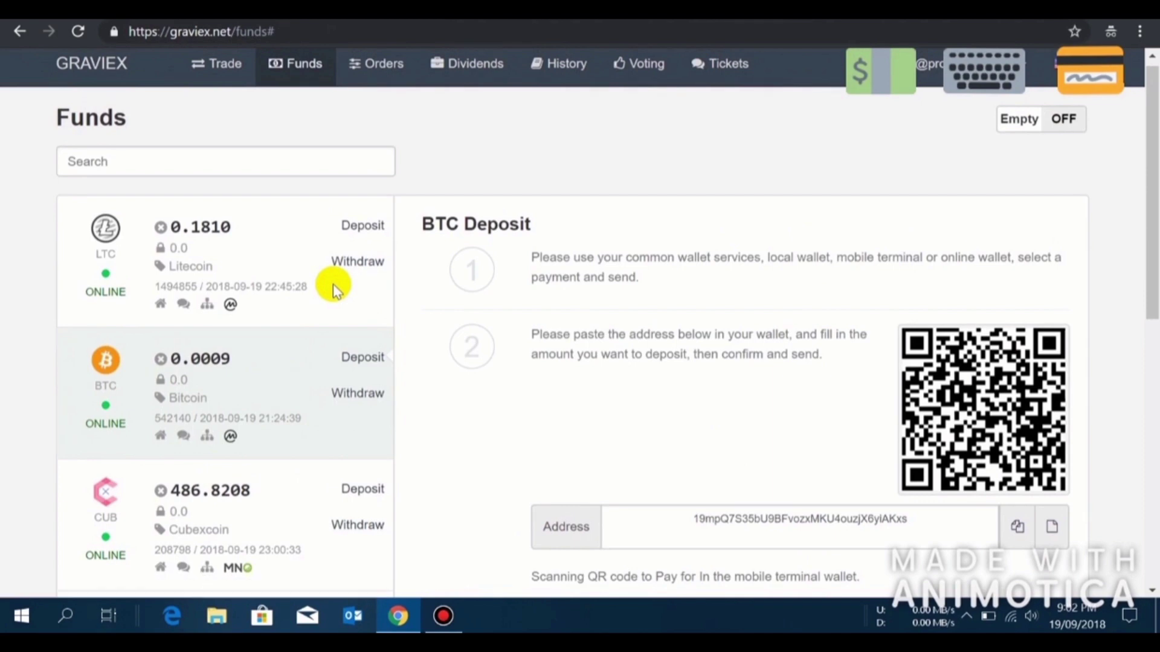
{"action": "left_click", "coordinate": [334, 287]}
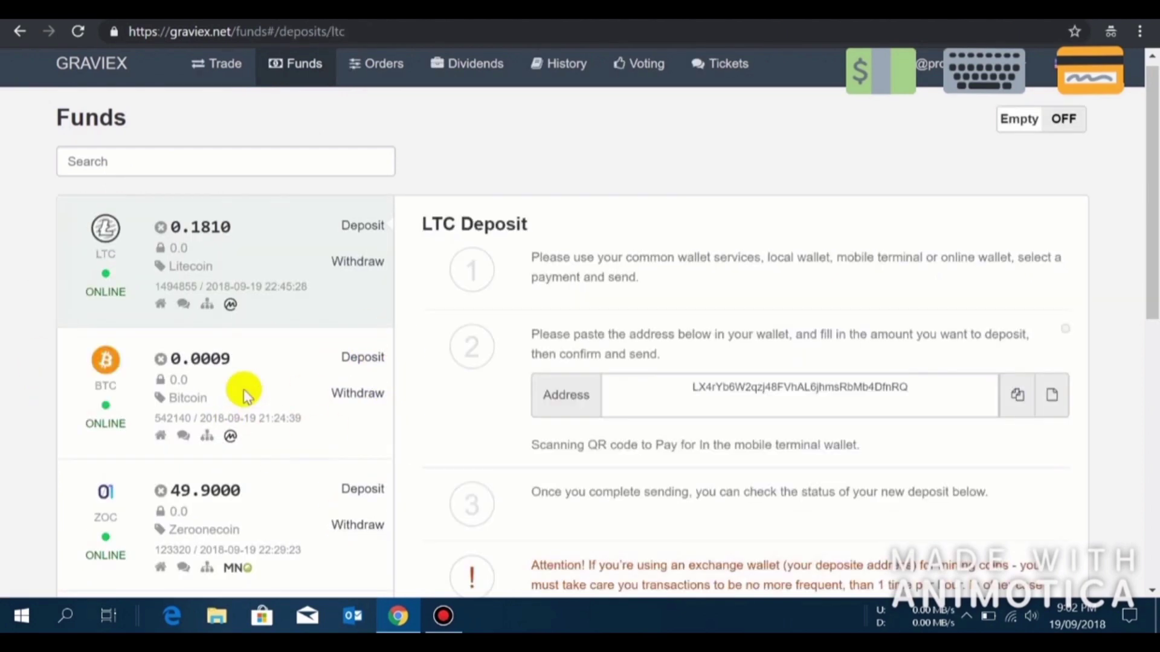
{"action": "scroll", "coordinate": [244, 396], "scroll_direction": "down", "scroll_amount": 3}
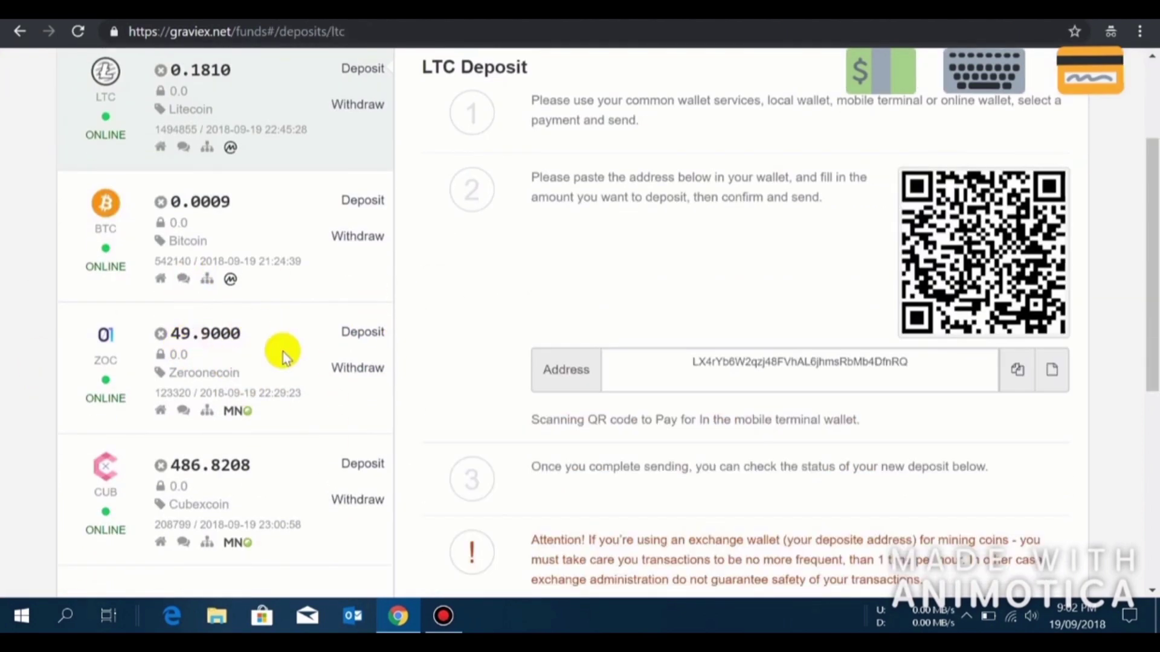
{"action": "scroll", "coordinate": [129, 255], "scroll_direction": "up", "scroll_amount": 3}
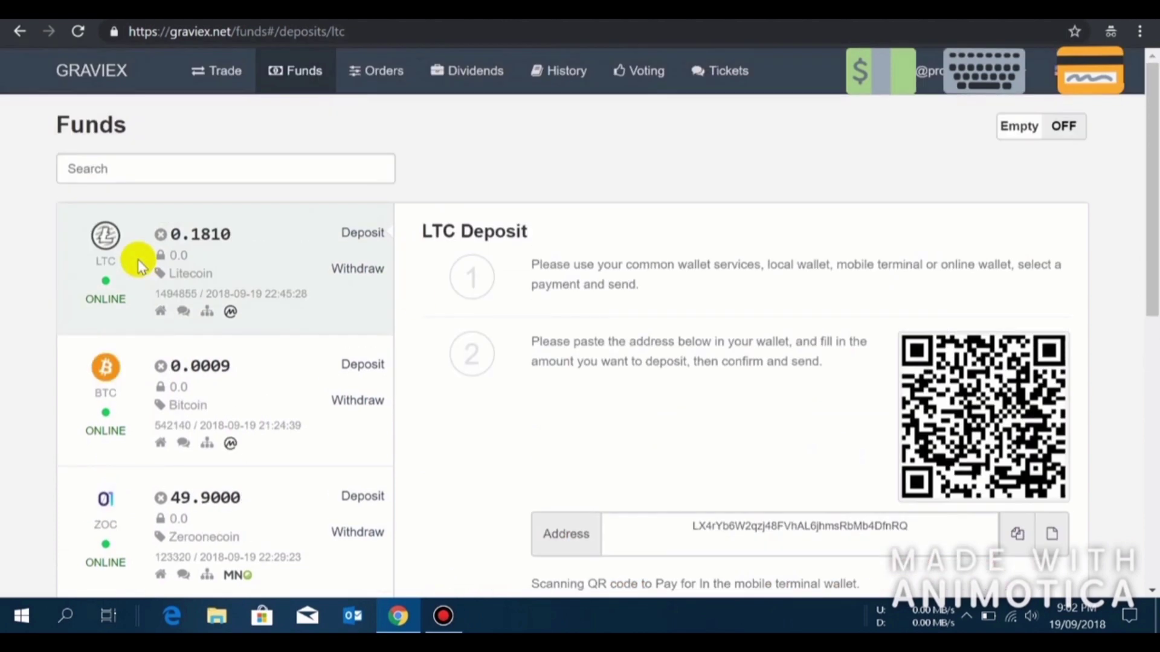
{"action": "scroll", "coordinate": [136, 263], "scroll_direction": "down", "scroll_amount": 4}
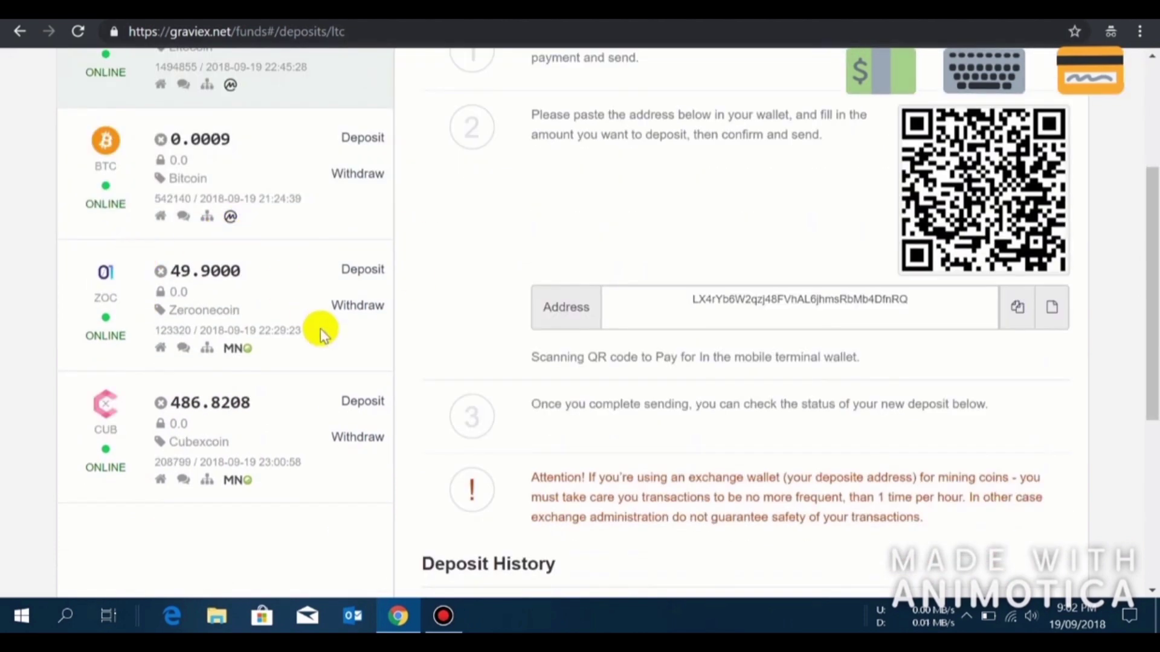
- Open the ZOC Withdraw form and view the saved address in the Label dropdown, leaving it unchanged
{"action": "left_click", "coordinate": [361, 310]}
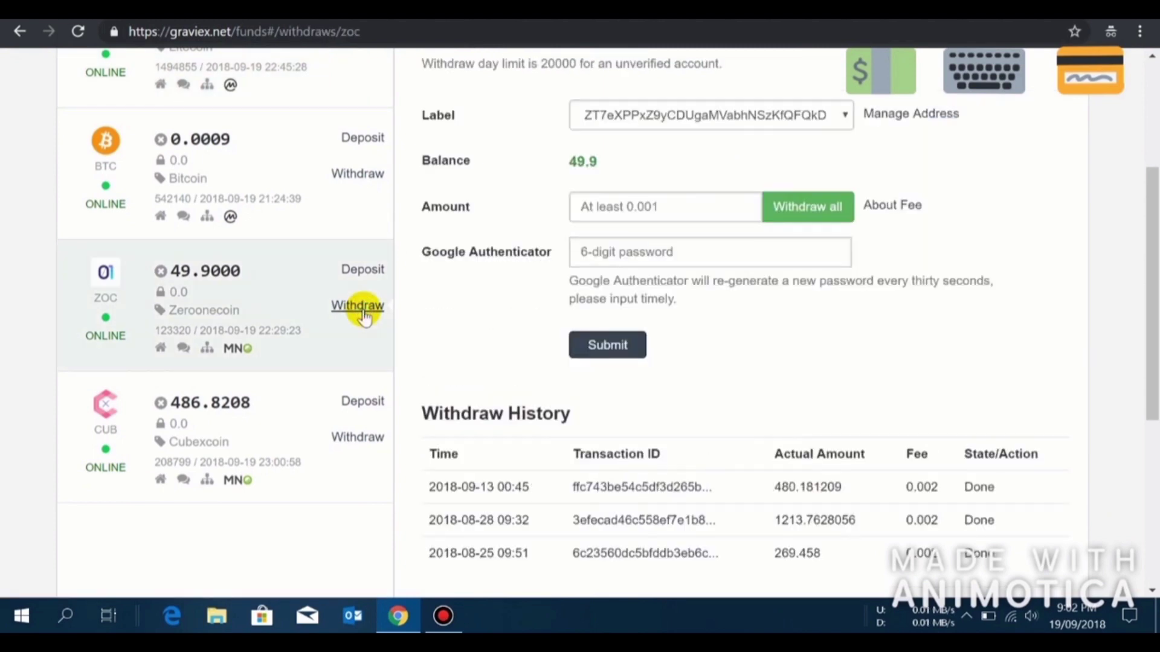
{"action": "scroll", "coordinate": [581, 361], "scroll_direction": "up", "scroll_amount": 3}
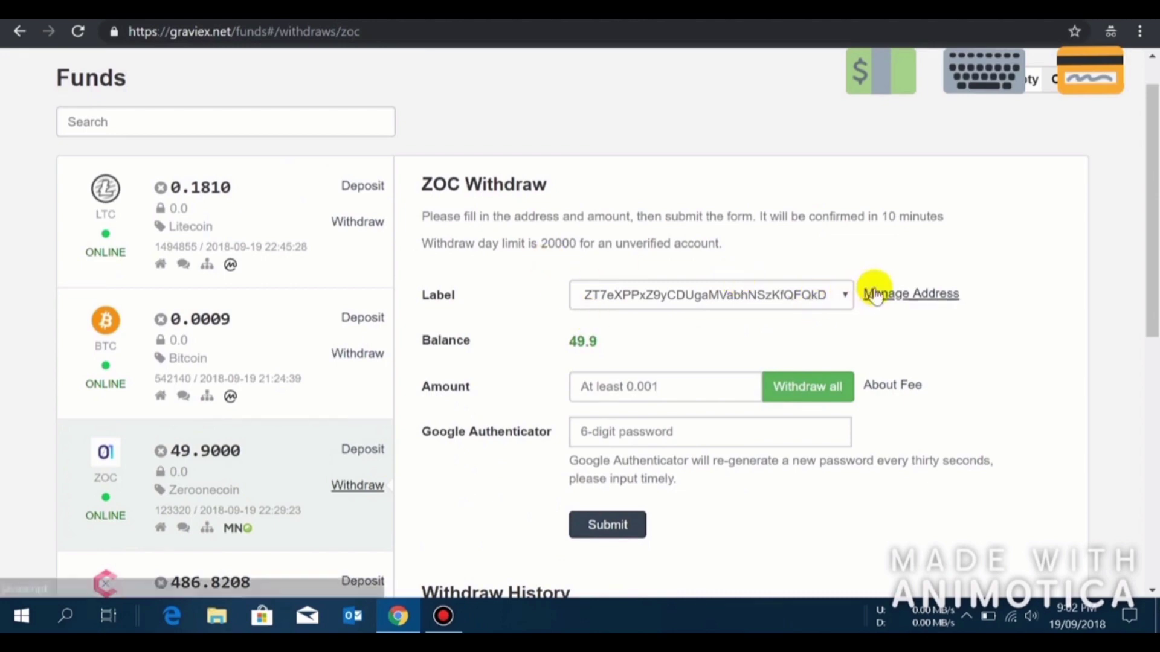
{"action": "left_click", "coordinate": [815, 287]}
{"action": "left_click", "coordinate": [764, 233]}
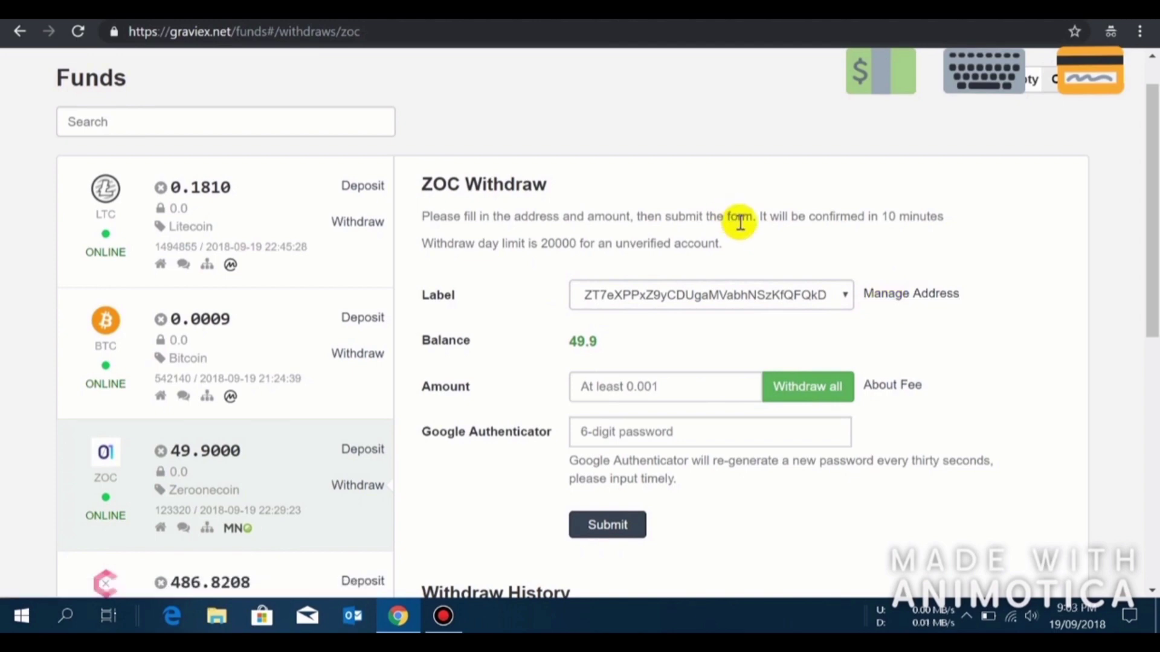
- In Manage Address, add the existing ZOC withdrawal address again under the label R1
{"action": "left_click", "coordinate": [868, 296]}
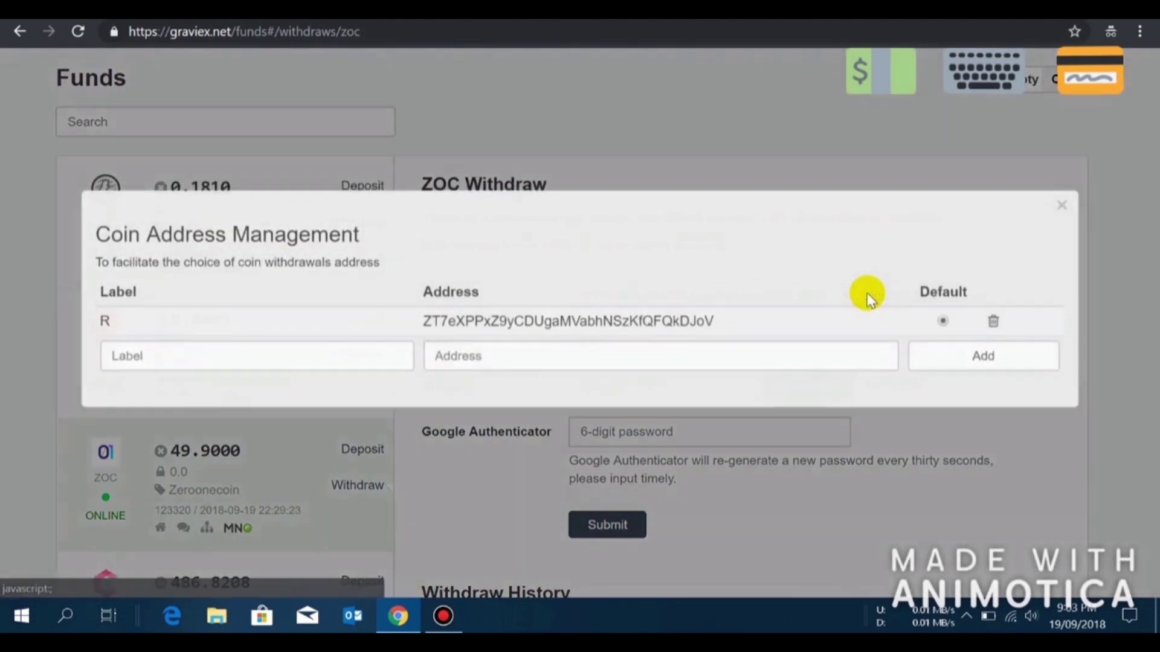
{"action": "left_click", "coordinate": [436, 361]}
{"action": "left_click_drag", "start_coordinate": [725, 329], "coordinate": [426, 320]}
{"action": "key", "text": "ctrl+c"}
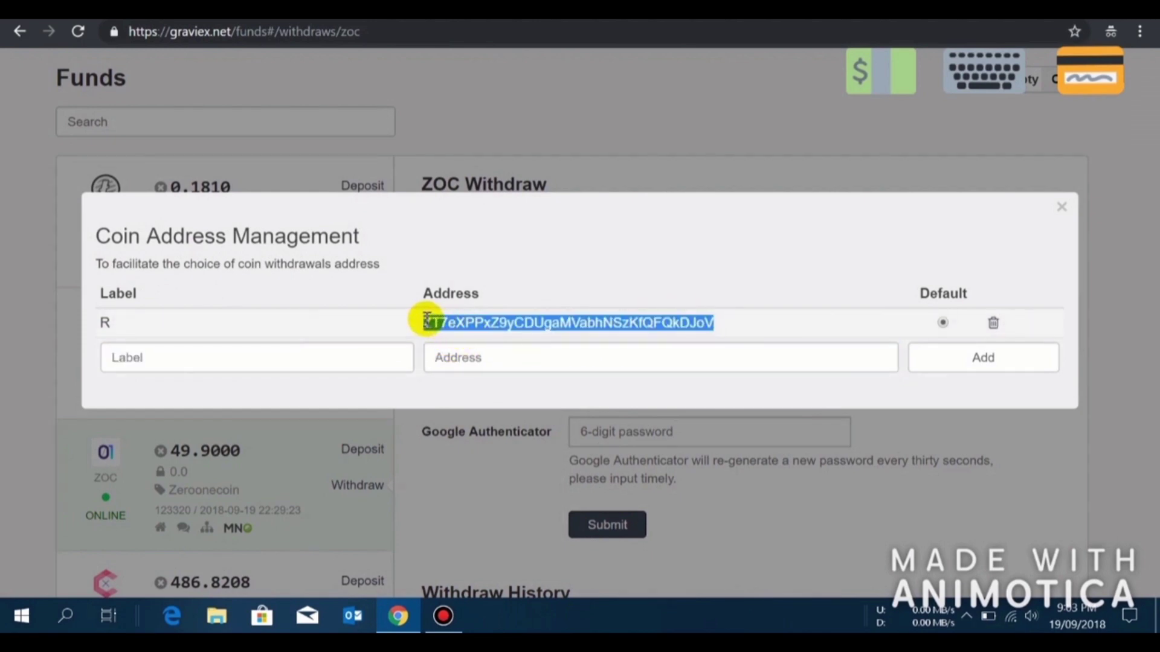
{"action": "left_click", "coordinate": [445, 360]}
{"action": "key", "text": "ctrl+v"}
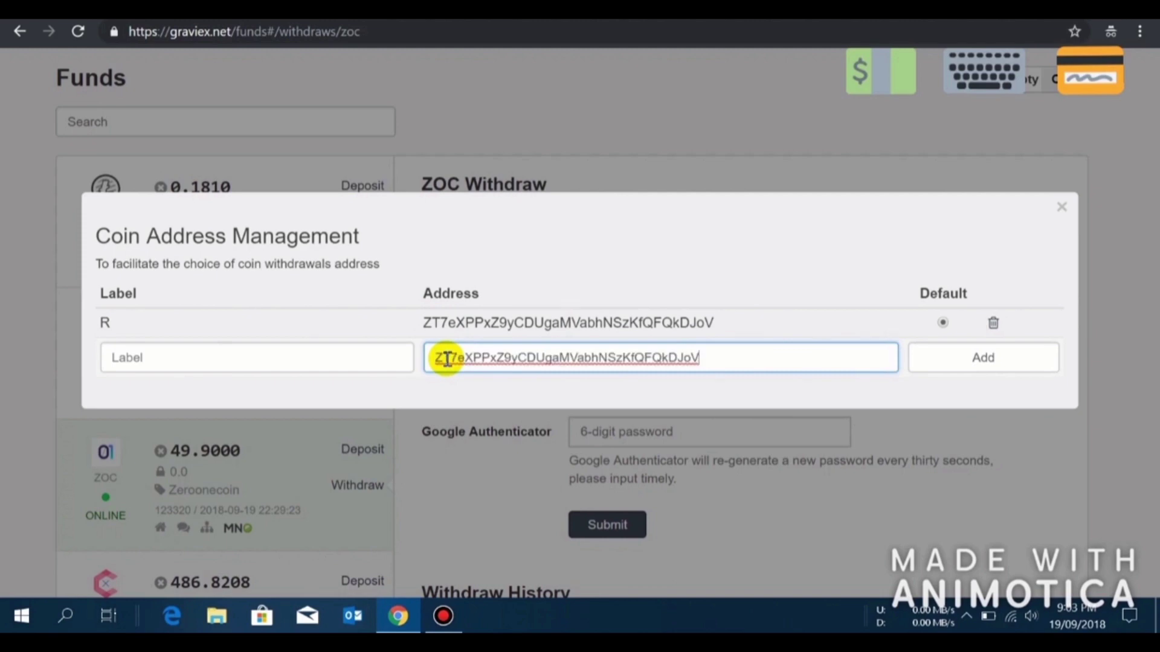
{"action": "left_click", "coordinate": [306, 363]}
{"action": "type", "text": "R"}
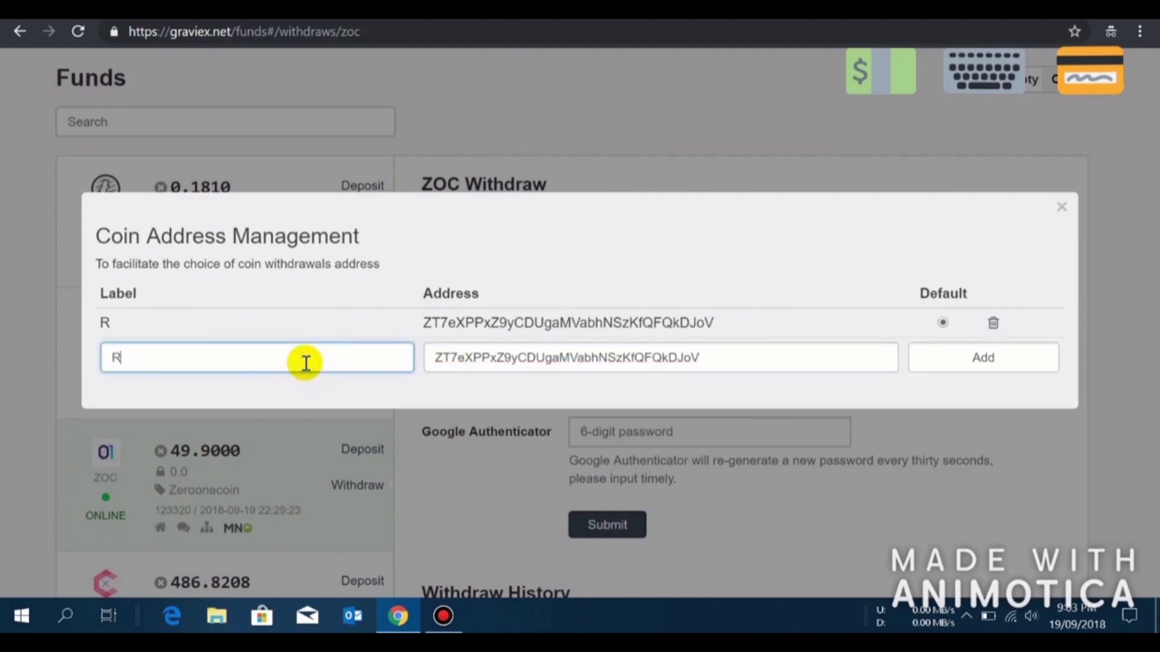
{"action": "type", "text": "f"}
{"action": "type", "text": "1"}
{"action": "left_click", "coordinate": [914, 360]}
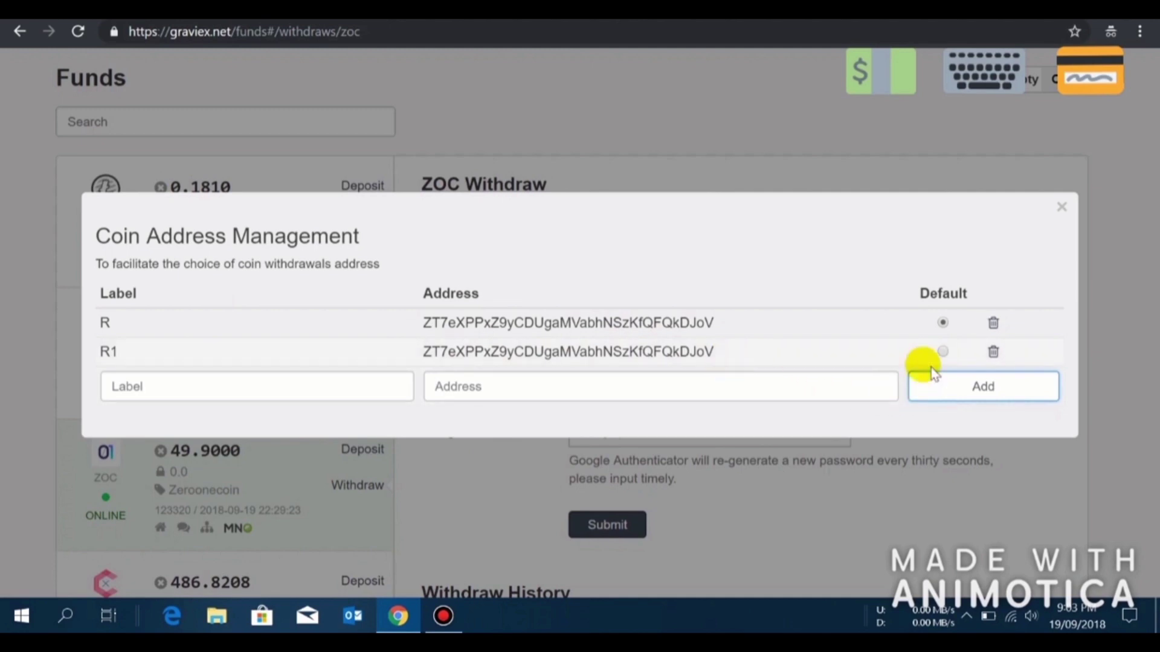
- Make R1 the default withdrawal address and check the withdraw form's address list
{"action": "left_click", "coordinate": [942, 352]}
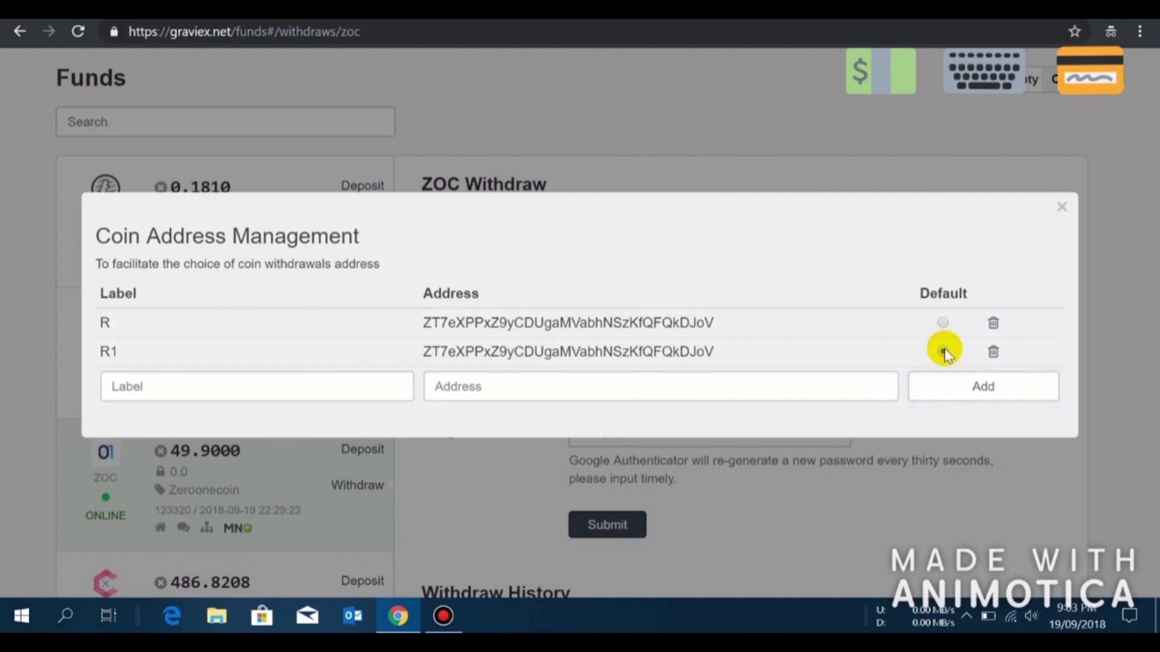
{"action": "left_click", "coordinate": [1062, 209]}
{"action": "left_click", "coordinate": [730, 302]}
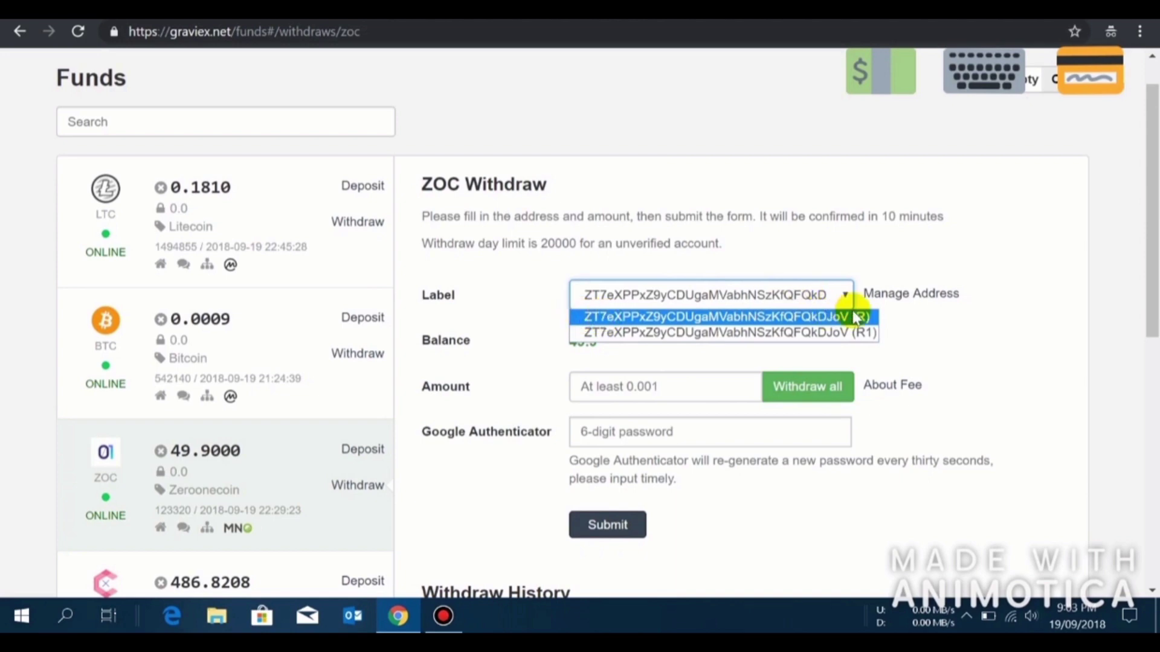
- Keep address R, fill the full 49.9 ZOC amount with Withdraw all, and focus the two-factor field
{"action": "left_click", "coordinate": [805, 271]}
{"action": "scroll", "coordinate": [805, 271], "scroll_direction": "down", "scroll_amount": 2}
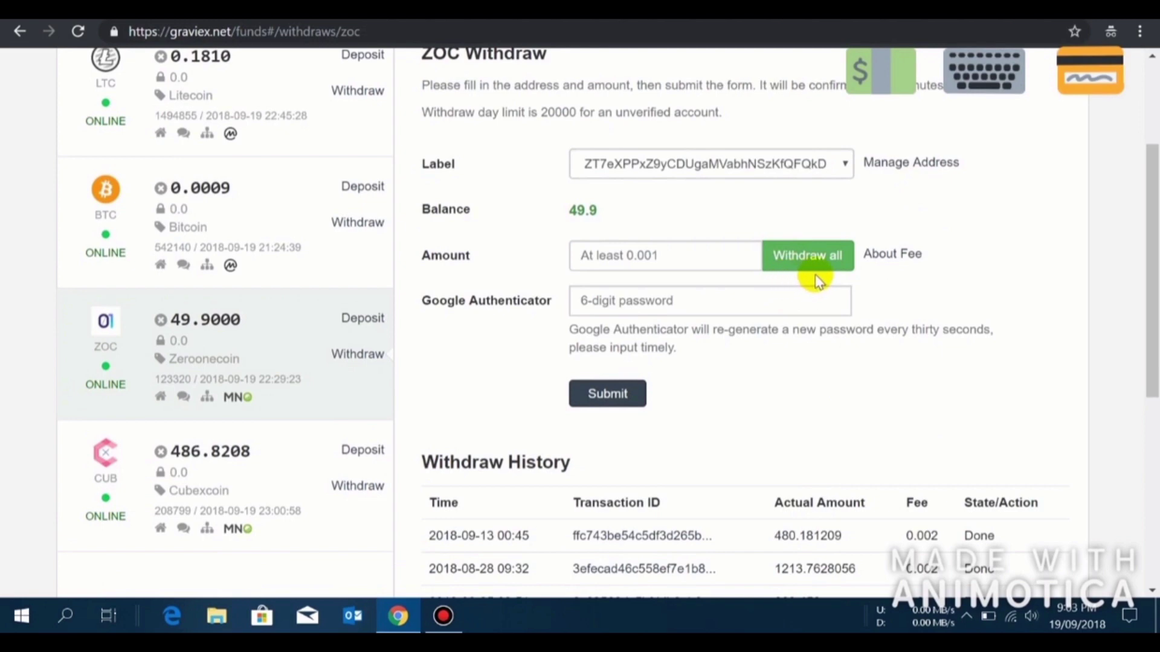
{"action": "left_click", "coordinate": [807, 272]}
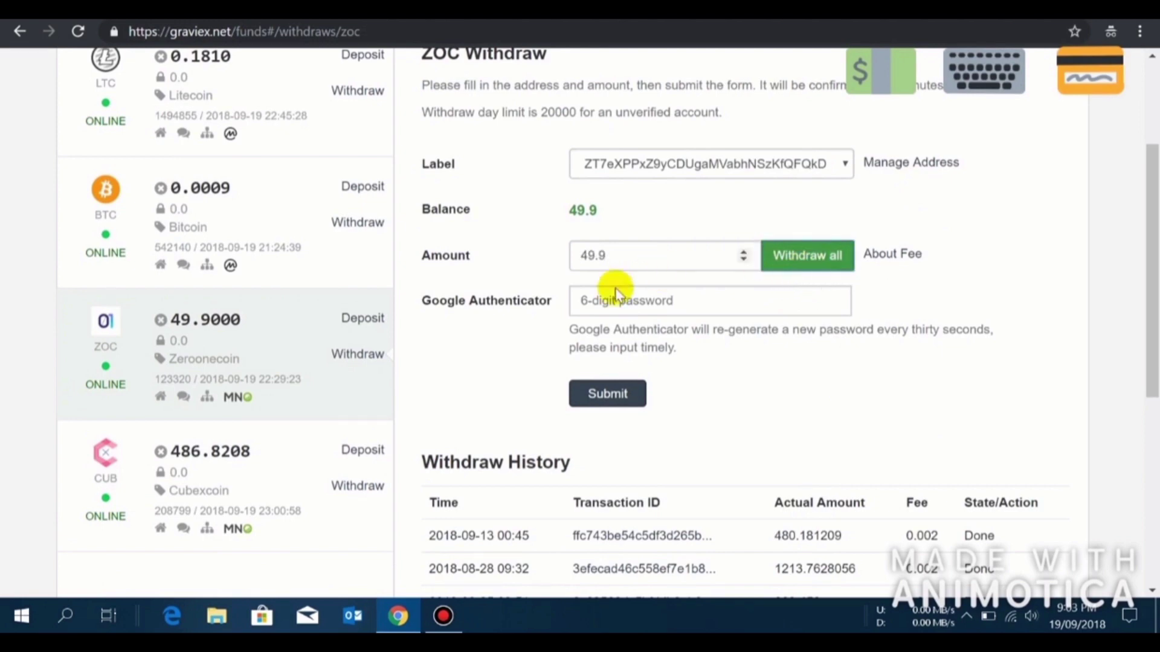
{"action": "left_click", "coordinate": [617, 311]}
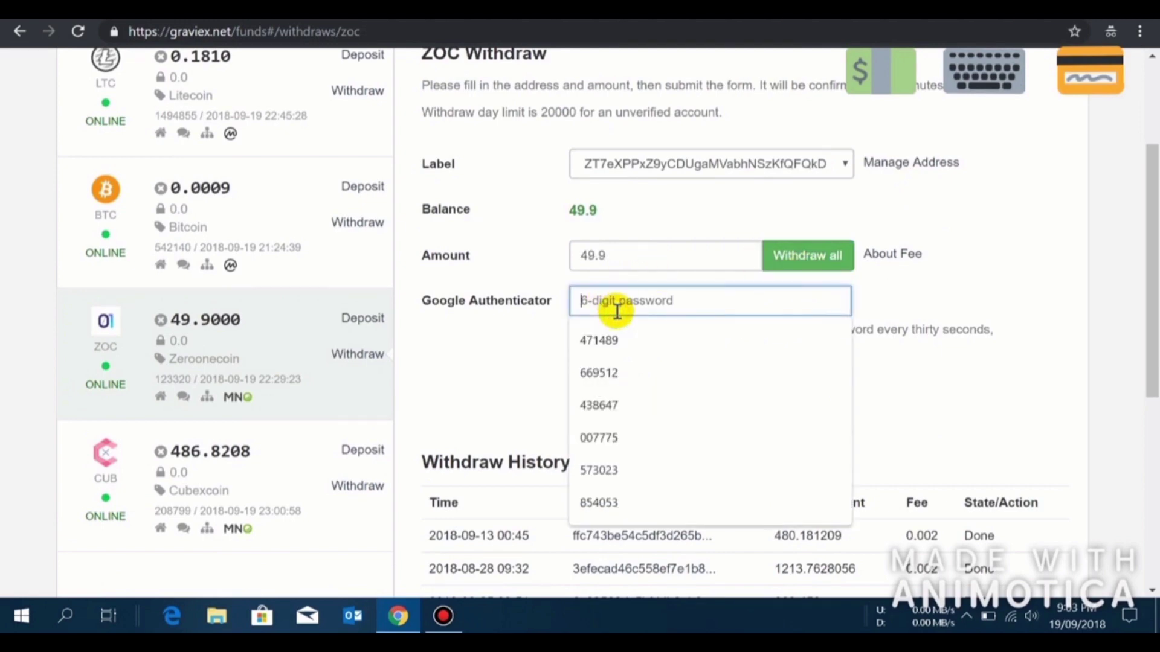
{"action": "left_click", "coordinate": [515, 251]}
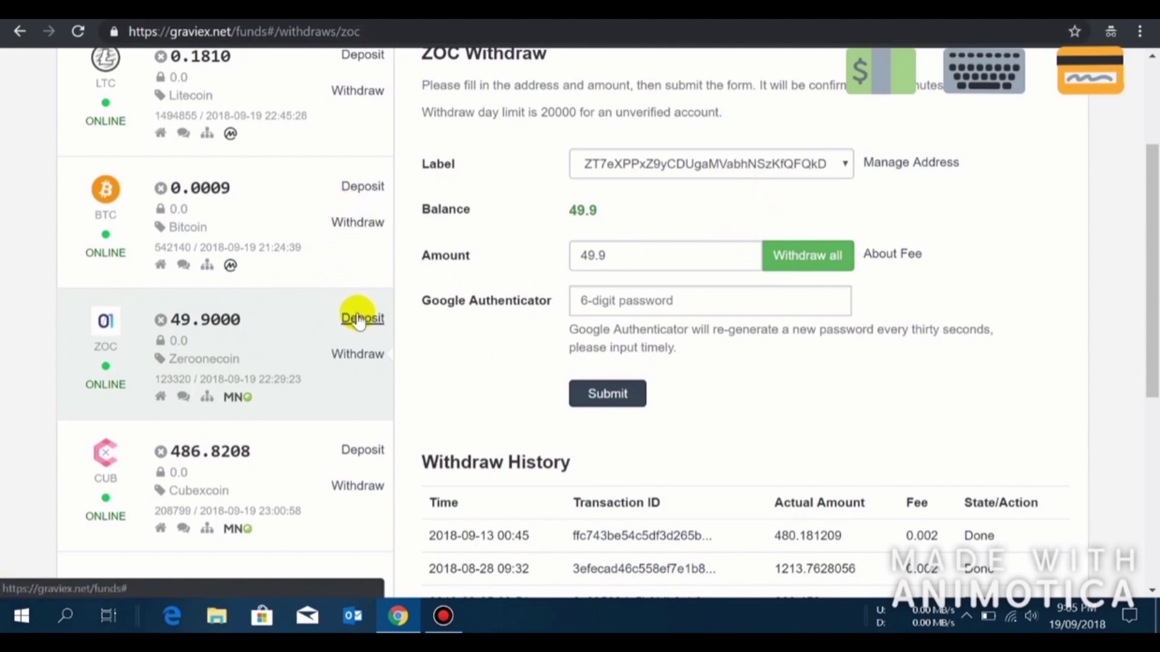
- Open the ZOC deposit page and copy its deposit address, reviewing the QR code
{"action": "left_click", "coordinate": [361, 318]}
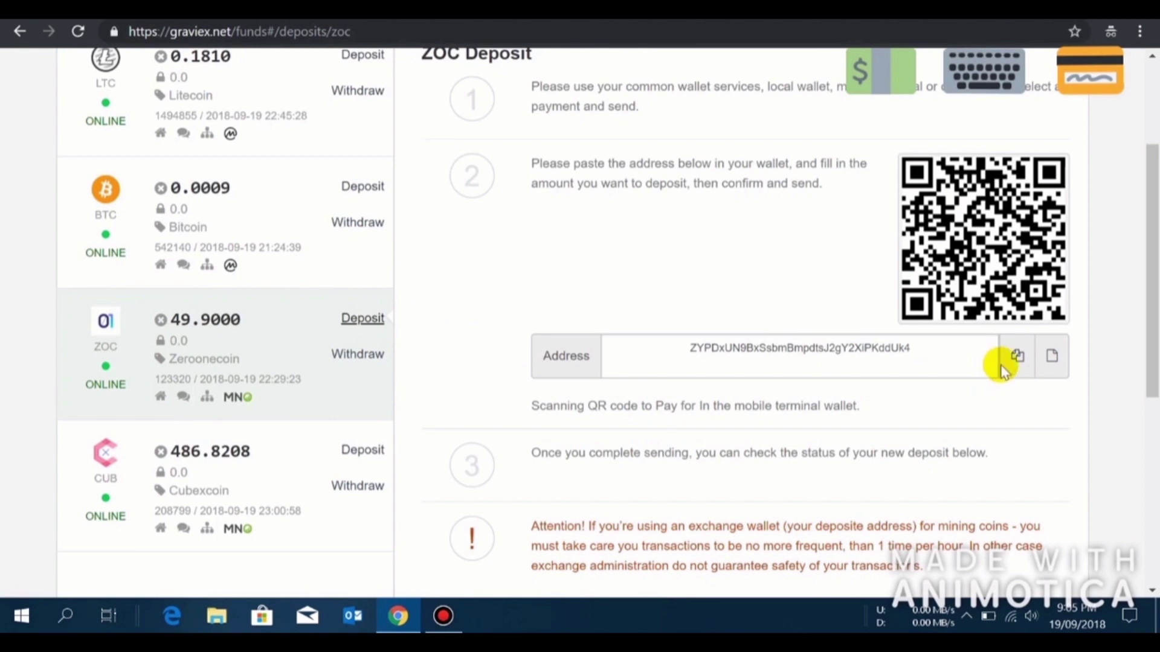
{"action": "left_click", "coordinate": [1020, 360]}
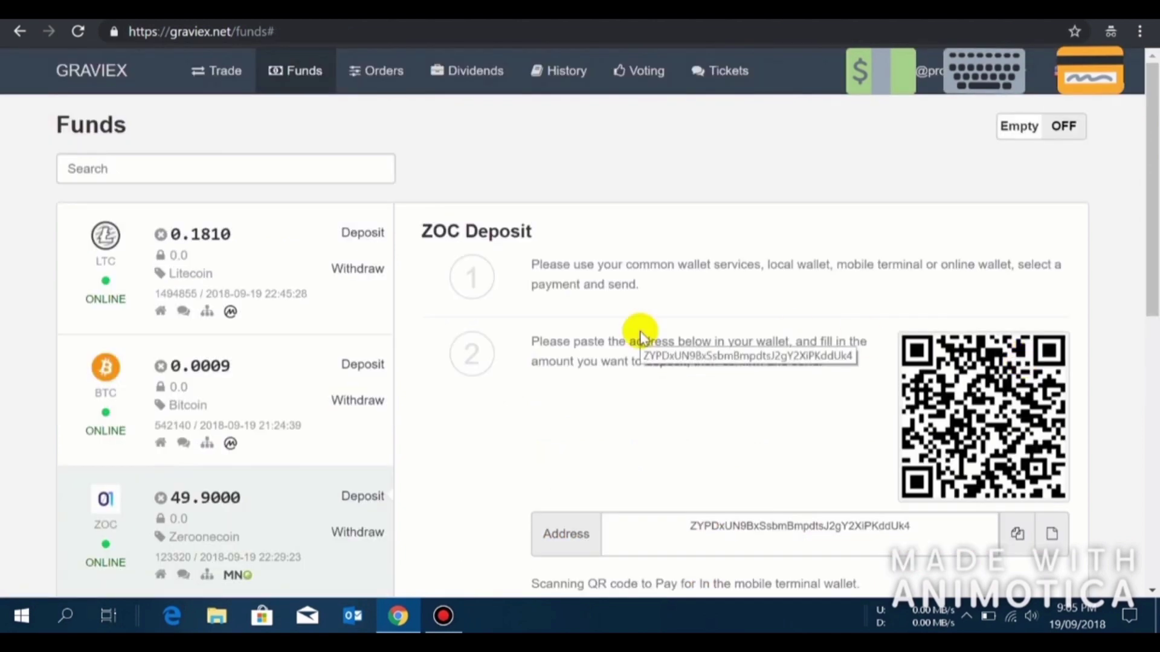
{"action": "scroll", "coordinate": [641, 336], "scroll_direction": "down", "scroll_amount": 3}
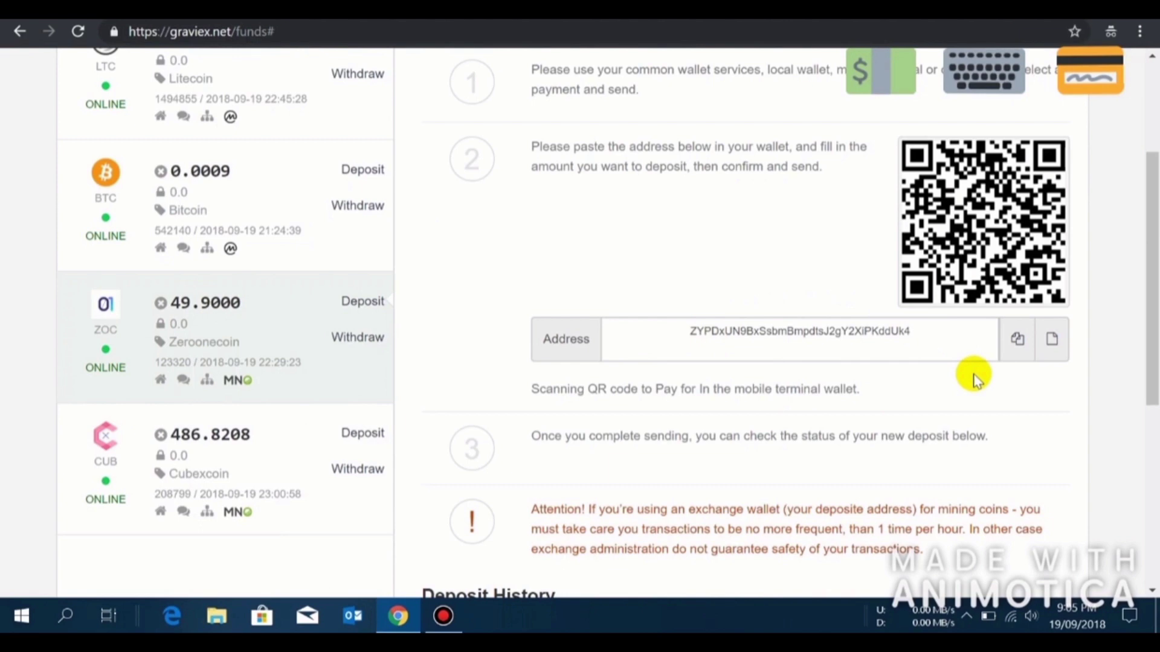
{"action": "scroll", "coordinate": [462, 235], "scroll_direction": "up", "scroll_amount": 2}
{"action": "scroll", "coordinate": [463, 236], "scroll_direction": "down", "scroll_amount": 2}
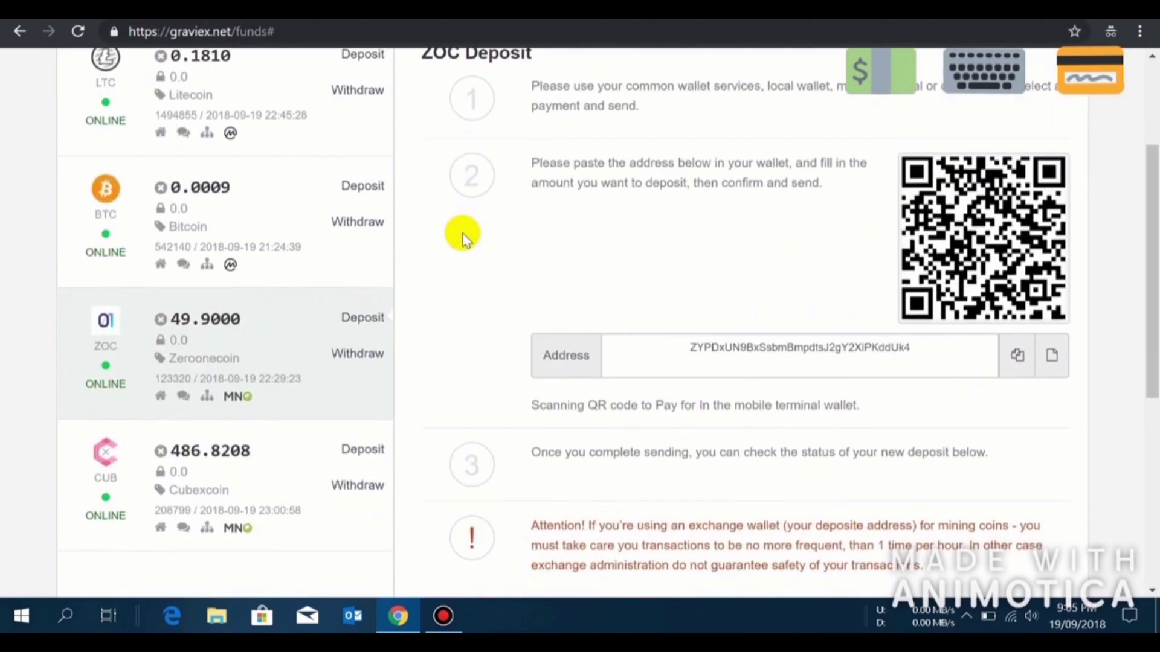
{"action": "scroll", "coordinate": [462, 232], "scroll_direction": "up", "scroll_amount": 4}
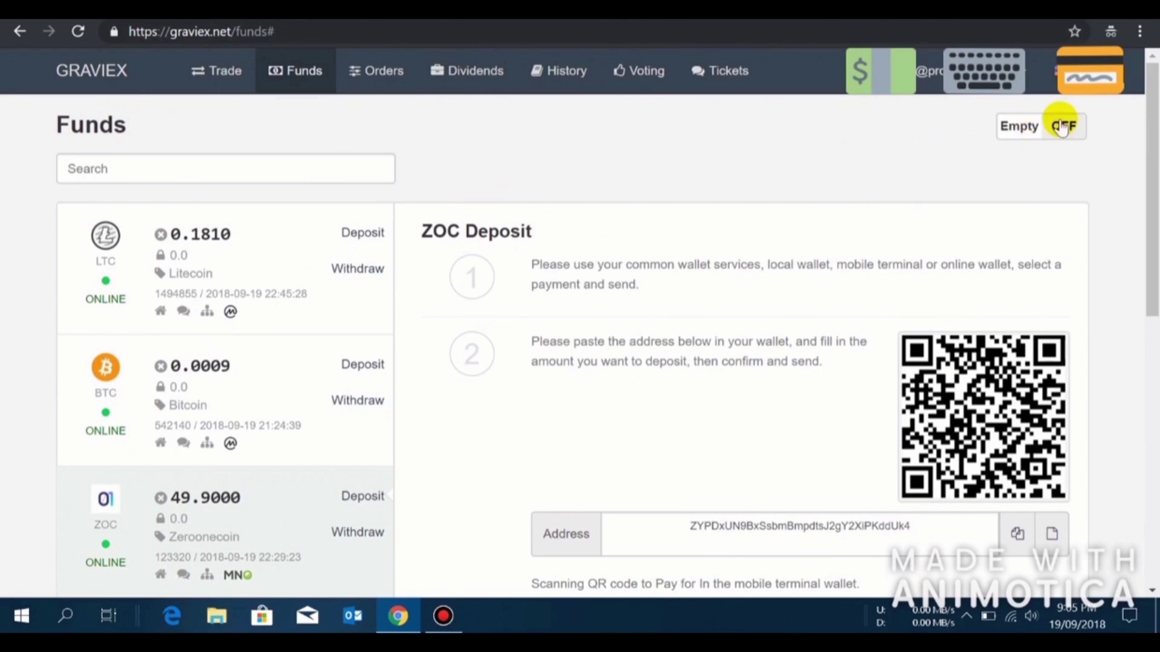
- Switch the Empty filter on to list zero-balance coins, then off to show held balances again
{"action": "left_click", "coordinate": [1020, 130]}
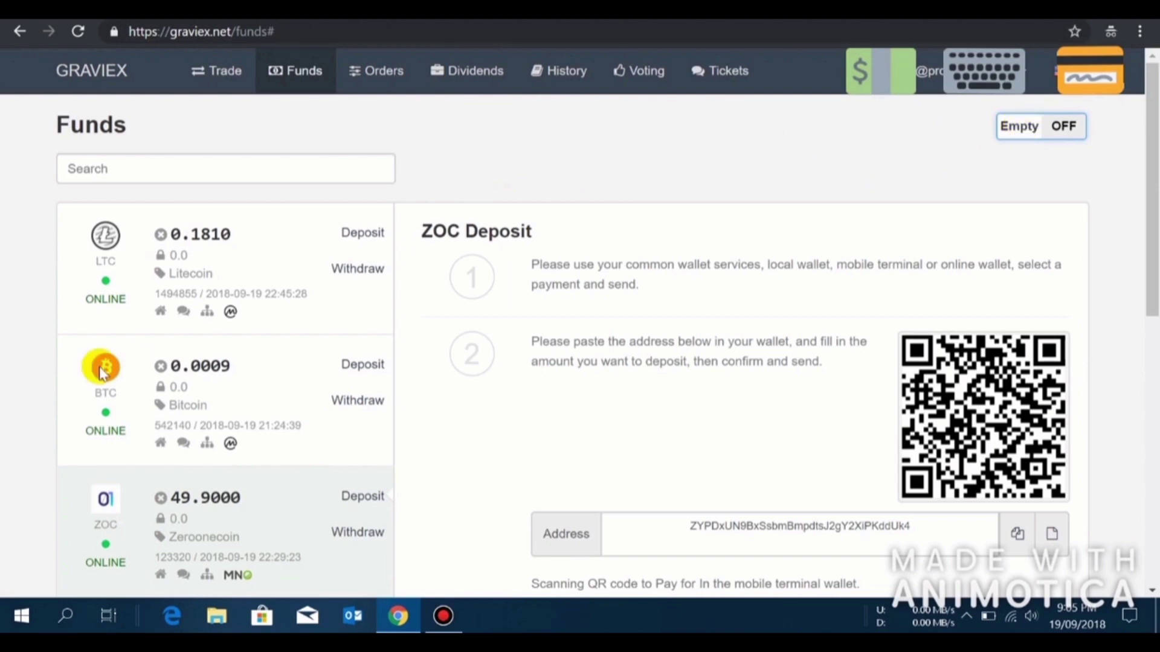
{"action": "scroll", "coordinate": [175, 435], "scroll_direction": "down", "scroll_amount": 5}
{"action": "scroll", "coordinate": [348, 411], "scroll_direction": "up", "scroll_amount": 5}
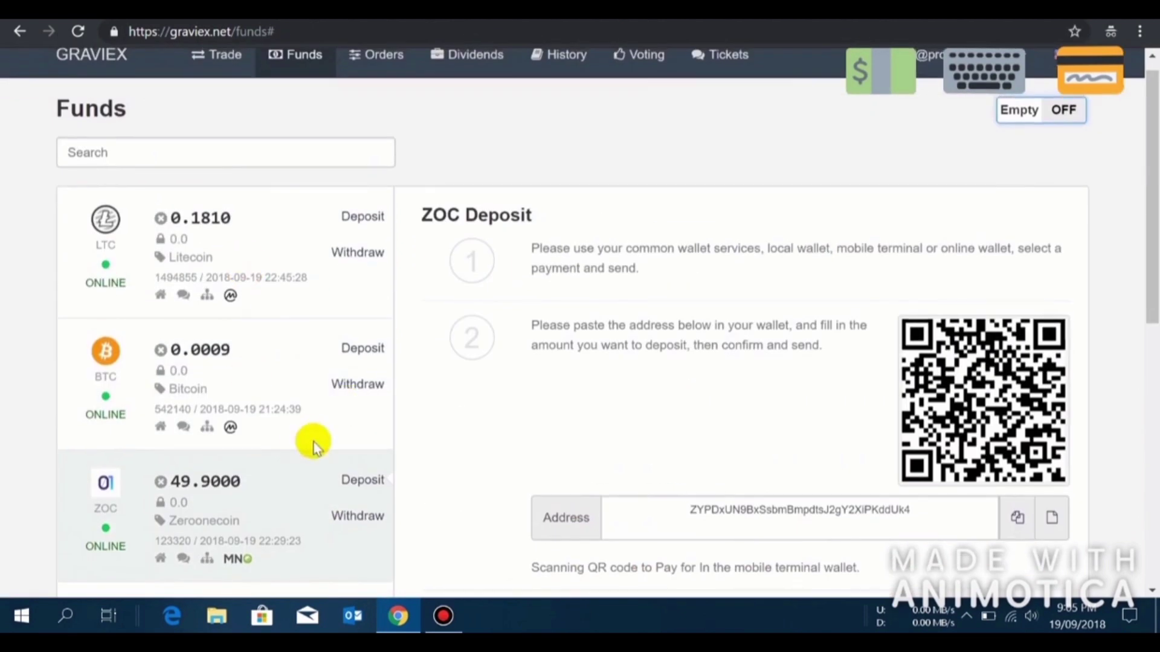
{"action": "scroll", "coordinate": [1017, 108], "scroll_direction": "up", "scroll_amount": 1}
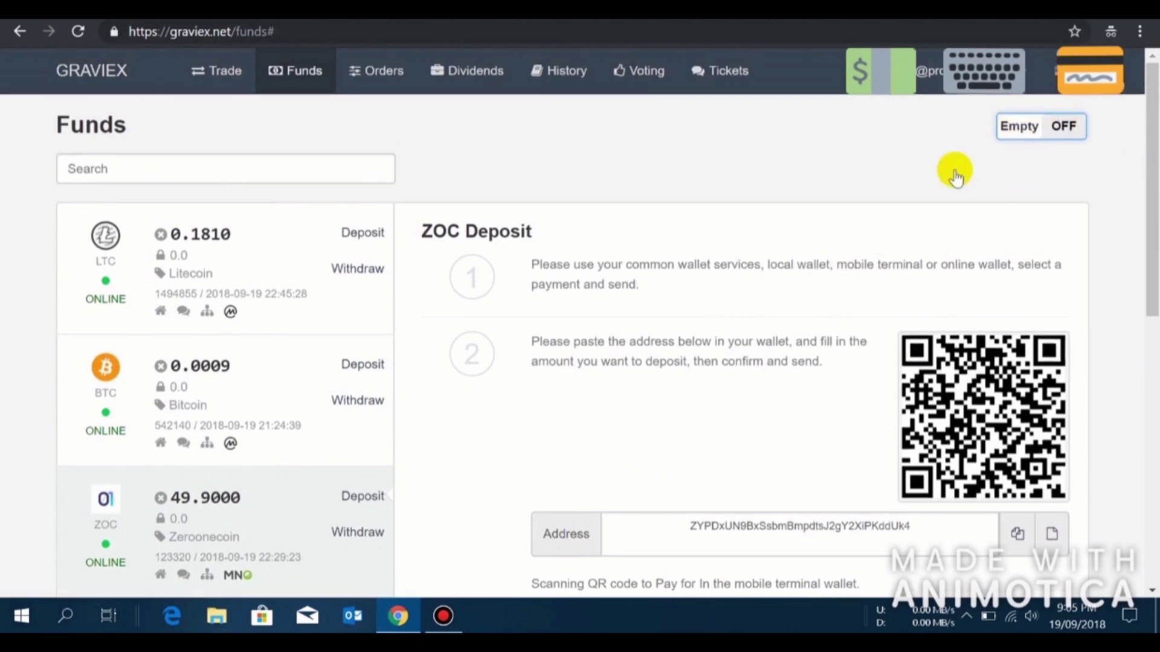
{"action": "left_click", "coordinate": [1018, 139]}
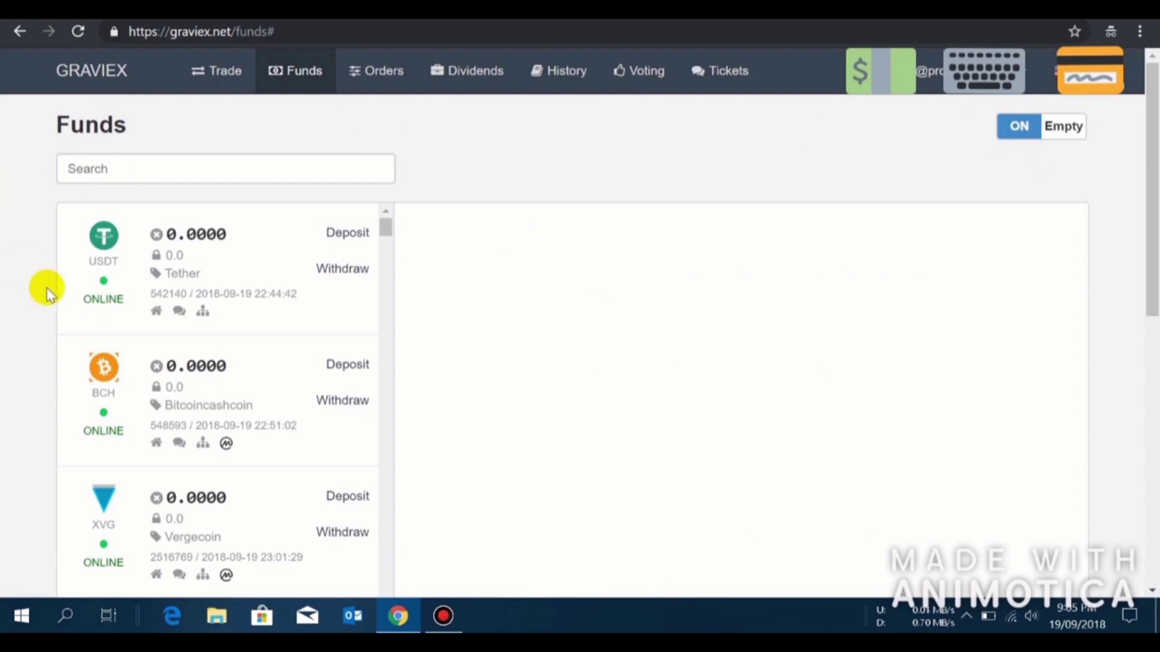
{"action": "left_click", "coordinate": [1058, 128]}
{"action": "scroll", "coordinate": [354, 363], "scroll_direction": "down", "scroll_amount": 3}
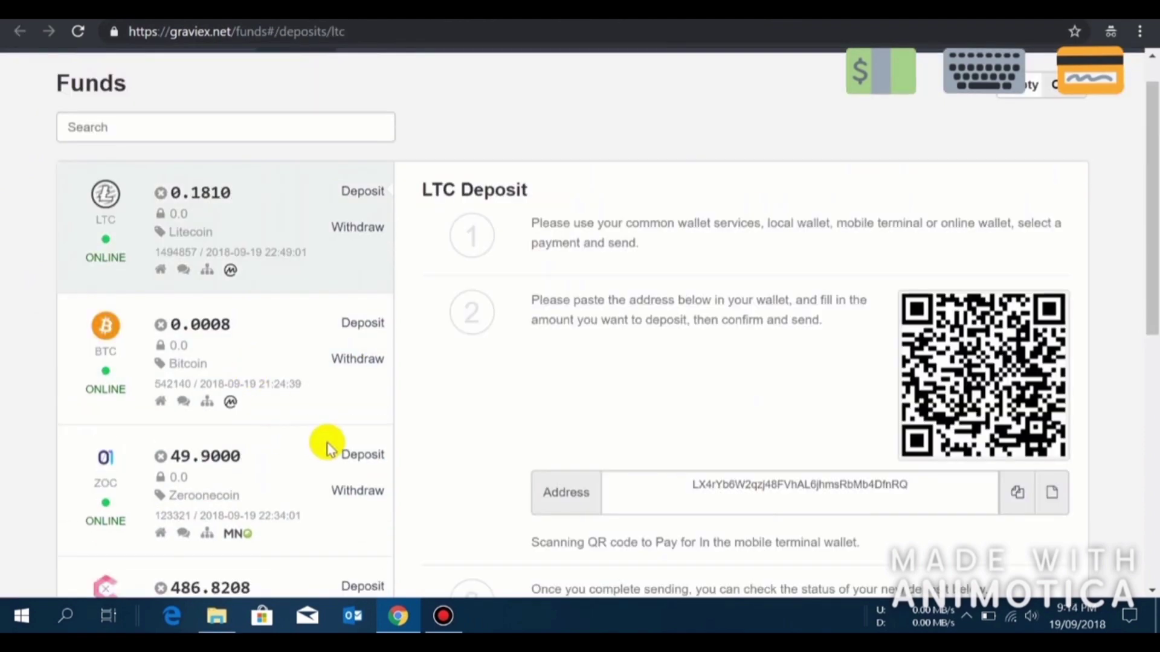
{"action": "scroll", "coordinate": [325, 305], "scroll_direction": "down", "scroll_amount": 1}
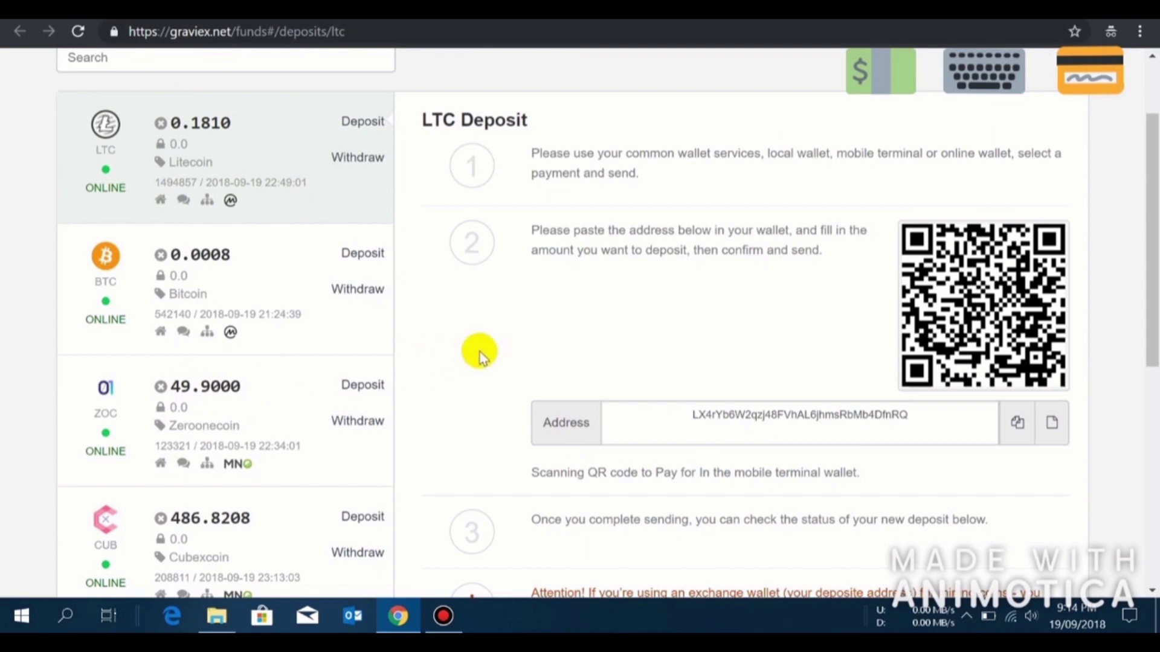
{"action": "scroll", "coordinate": [479, 350], "scroll_direction": "up", "scroll_amount": 2}
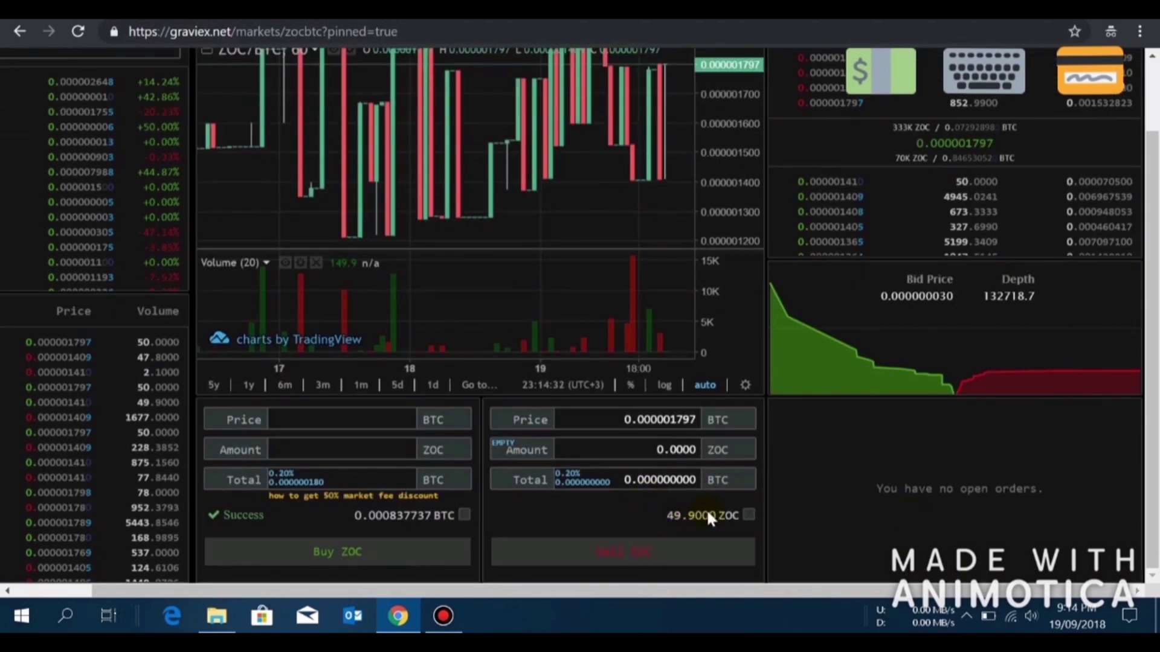
- Prefill the ZOC/BTC order forms from the 0.00000141 bid, giving a 49.9 ZOC sell
{"action": "scroll", "coordinate": [705, 508], "scroll_direction": "up", "scroll_amount": 2}
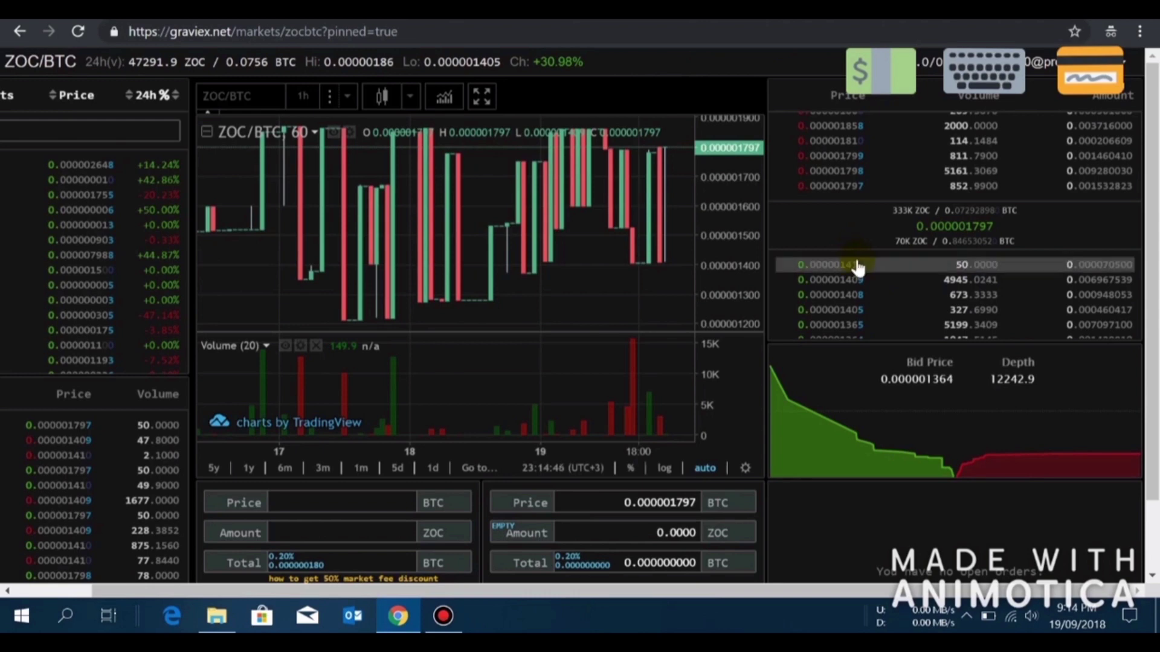
{"action": "mouse_move", "coordinate": [892, 560]}
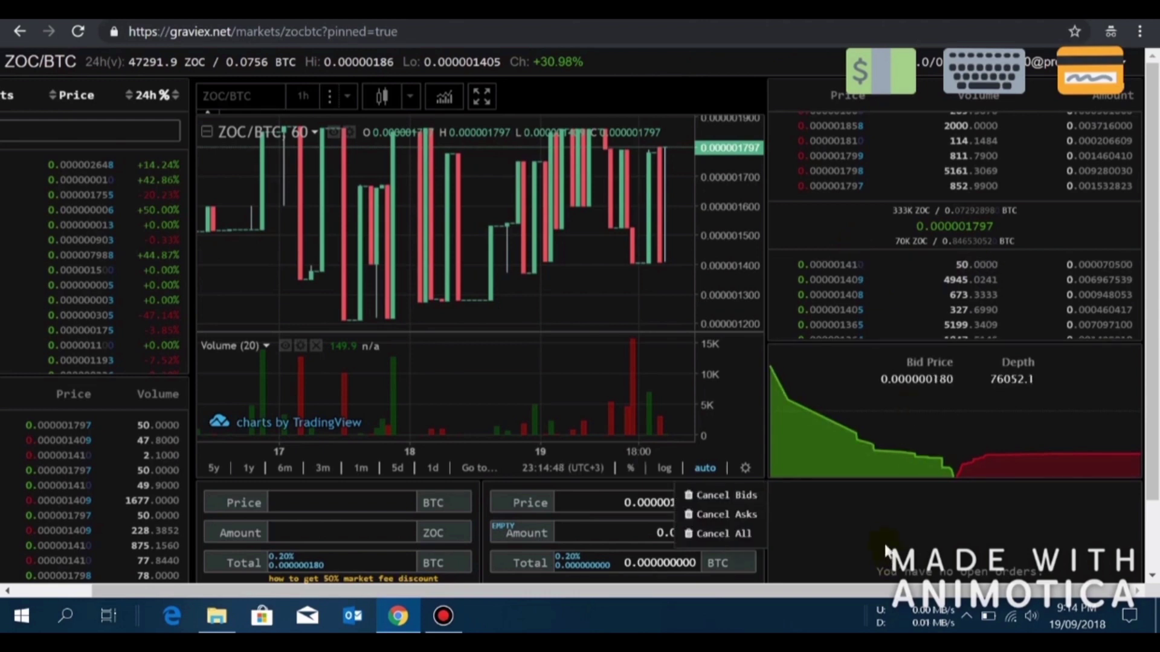
{"action": "scroll", "coordinate": [891, 559], "scroll_direction": "down", "scroll_amount": 2}
{"action": "scroll", "coordinate": [843, 500], "scroll_direction": "up", "scroll_amount": 1}
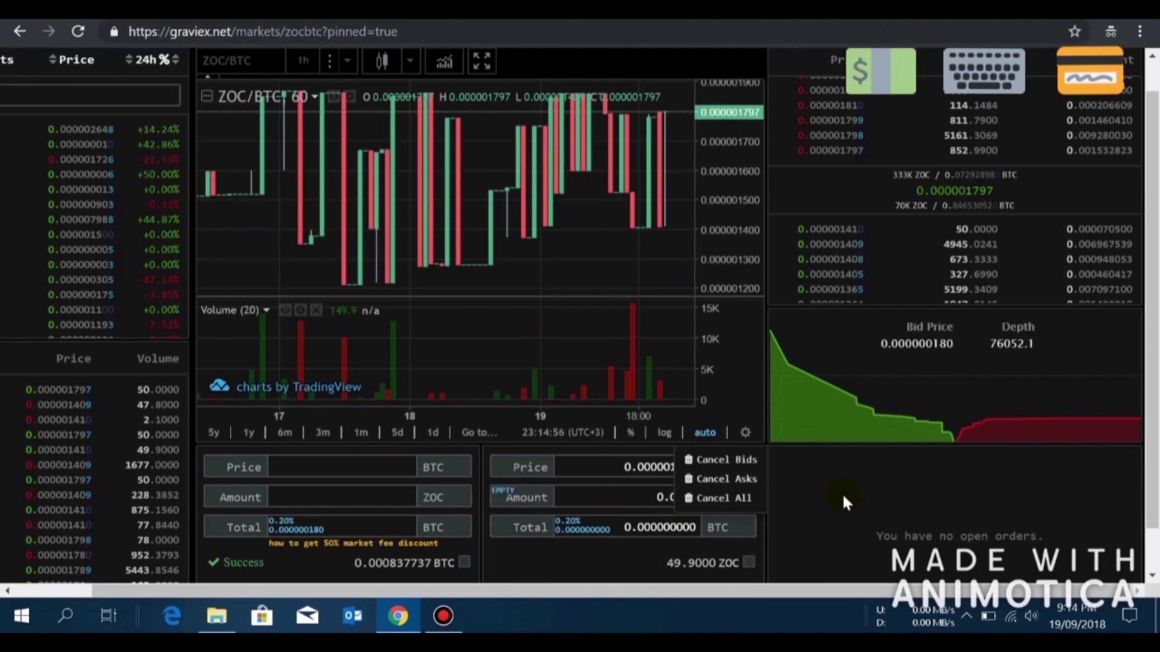
{"action": "scroll", "coordinate": [843, 496], "scroll_direction": "up", "scroll_amount": 1}
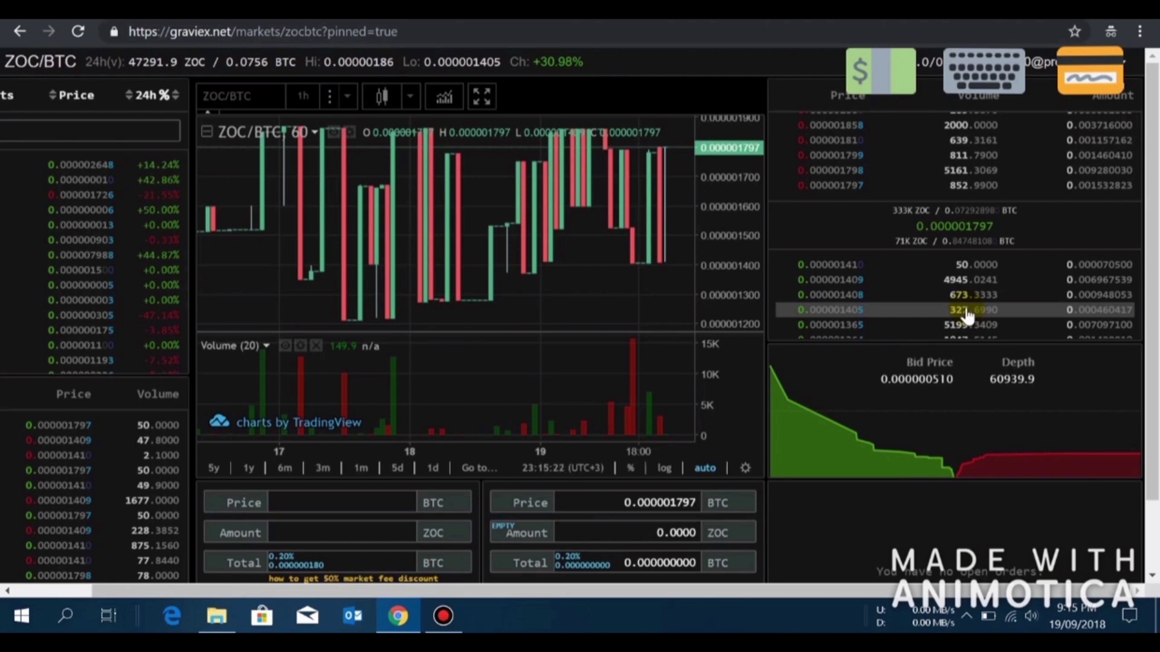
{"action": "scroll", "coordinate": [874, 548], "scroll_direction": "down", "scroll_amount": 1}
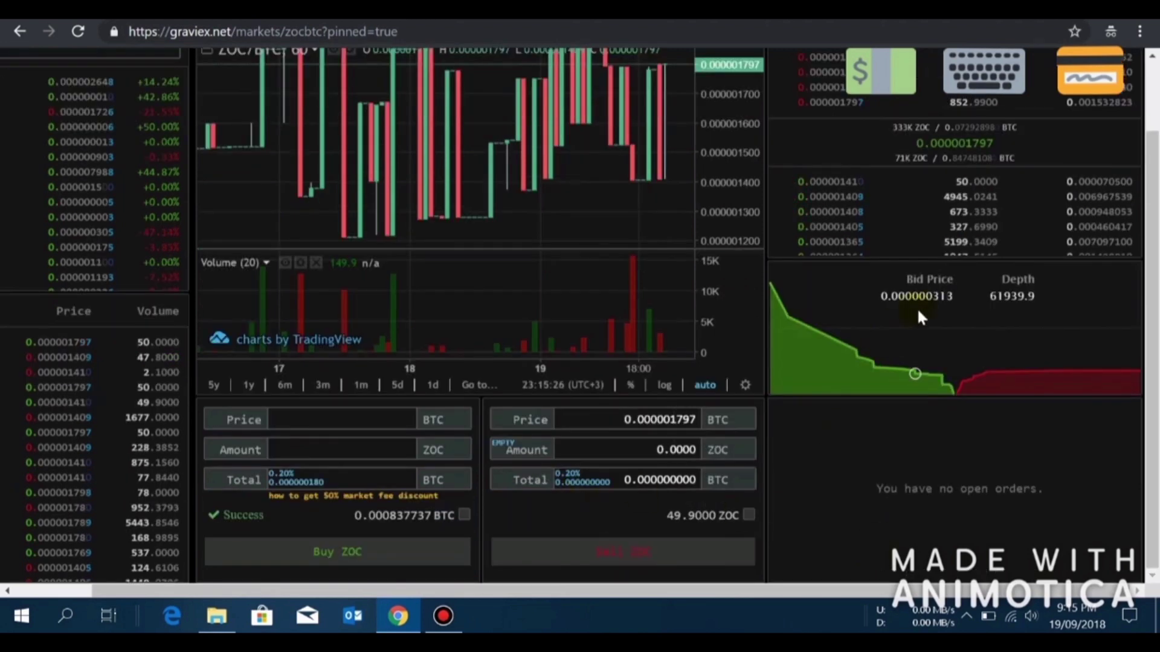
{"action": "scroll", "coordinate": [917, 311], "scroll_direction": "up", "scroll_amount": 1}
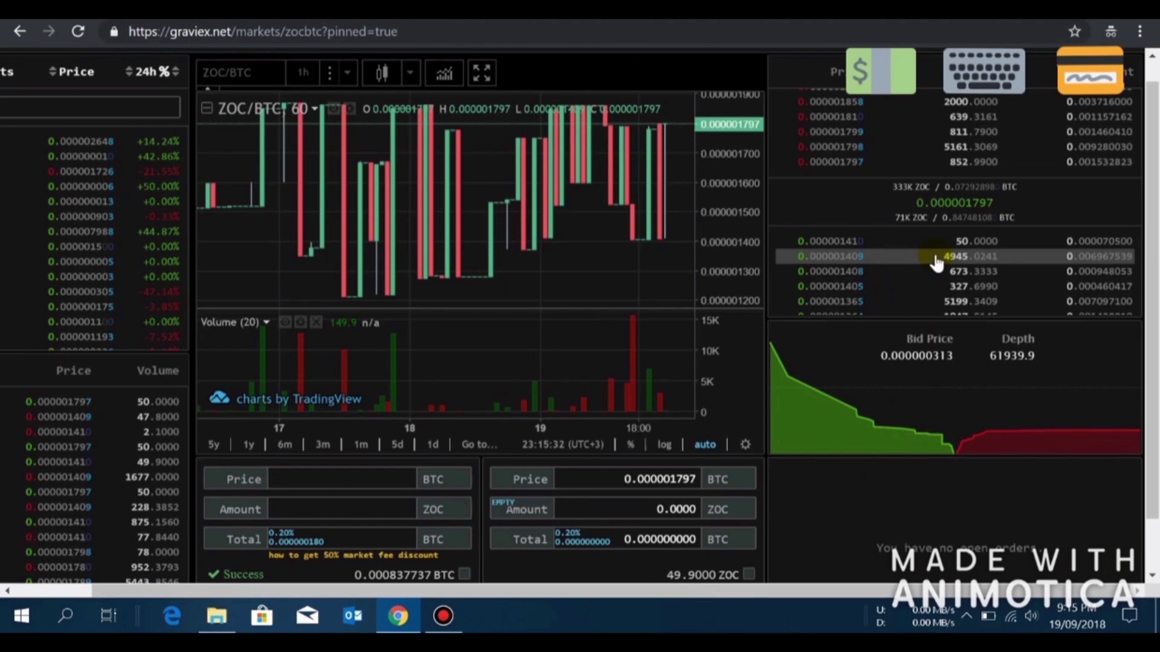
{"action": "left_click", "coordinate": [952, 244]}
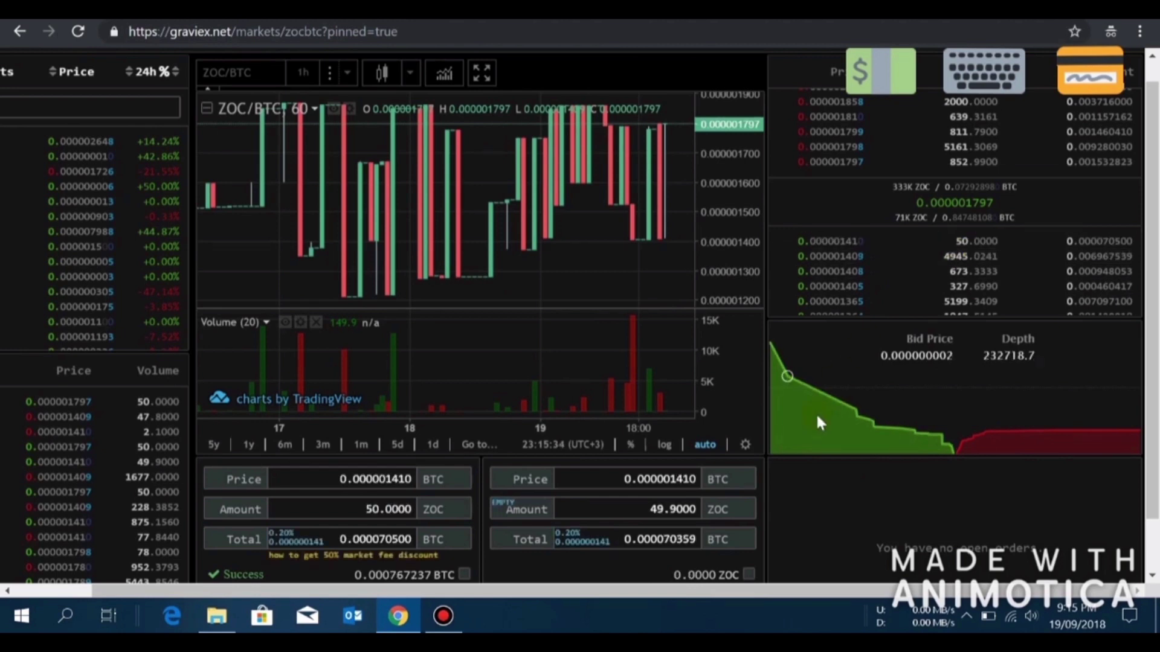
- Sell the 49.9 ZOC at 0.000001410 BTC for 0.000070359 BTC total
{"action": "scroll", "coordinate": [815, 412], "scroll_direction": "down", "scroll_amount": 1}
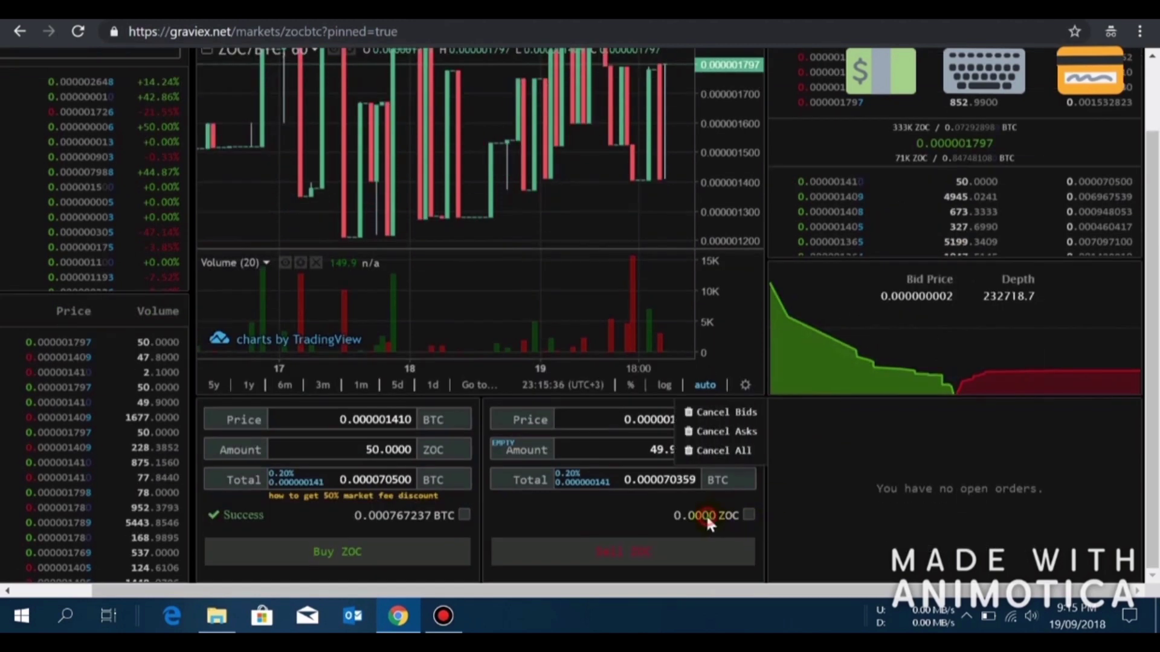
{"action": "left_click", "coordinate": [637, 545]}
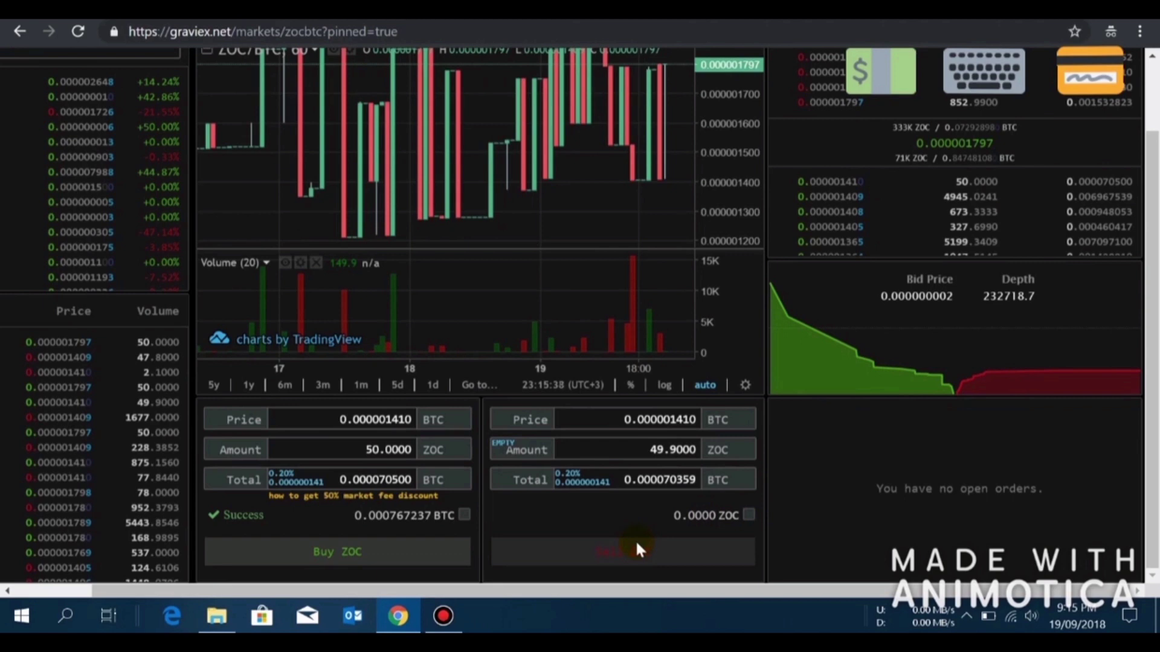